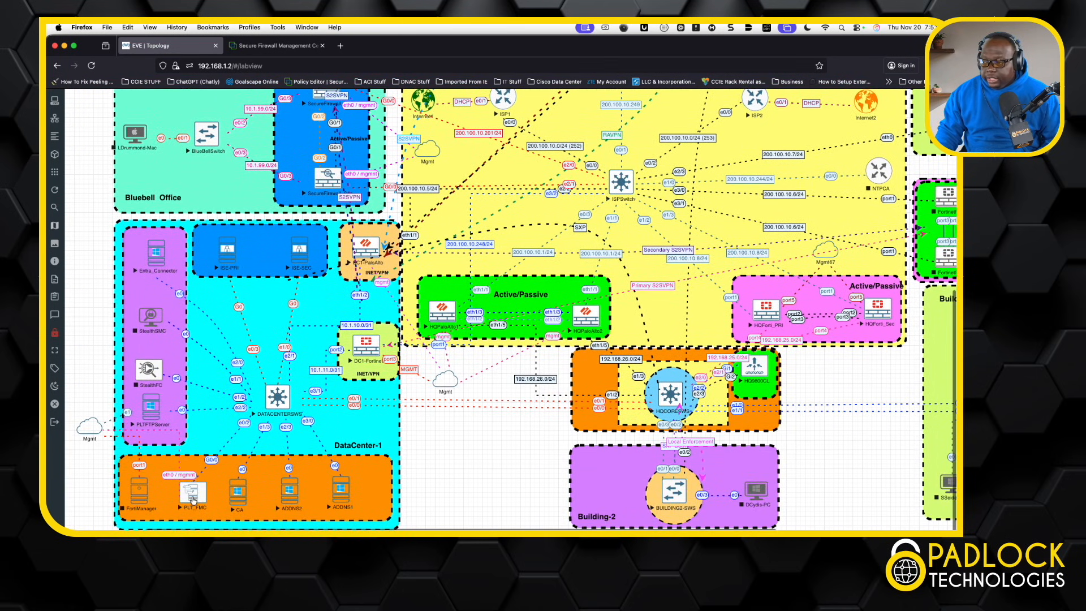
Step: Switch from the EVE-NG lab topology to the Secure Firewall Management Center login tab
{"action": "left_click", "coordinate": [280, 46]}
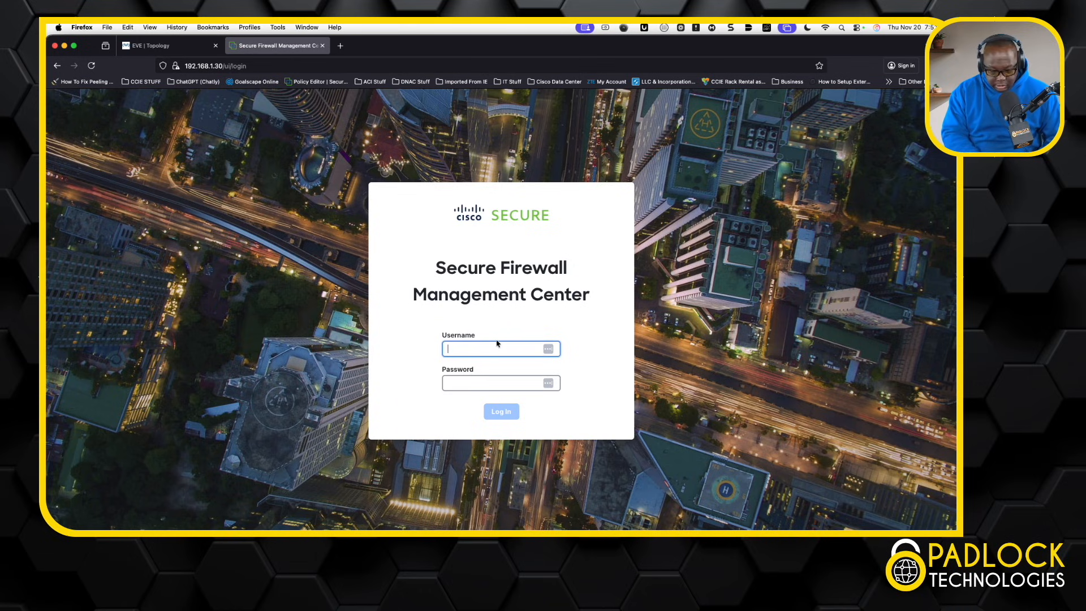
Step: Log in to Firewall Management Center as admin with the account password
{"action": "type", "text": "admin"}
{"action": "key", "text": "Tab"}
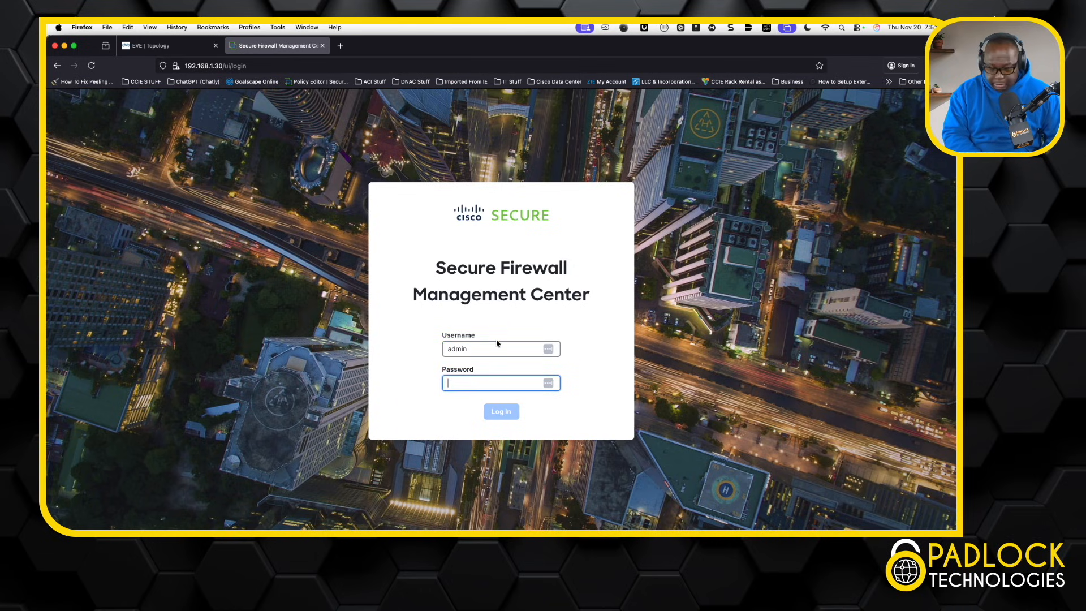
{"action": "type", "text": "•••"}
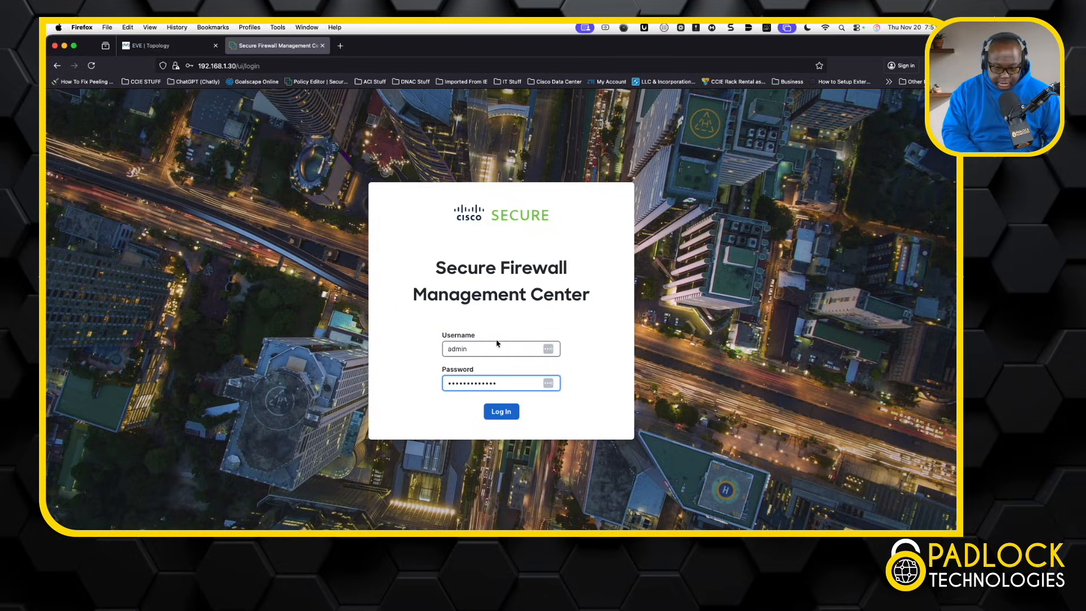
{"action": "key", "text": "Return"}
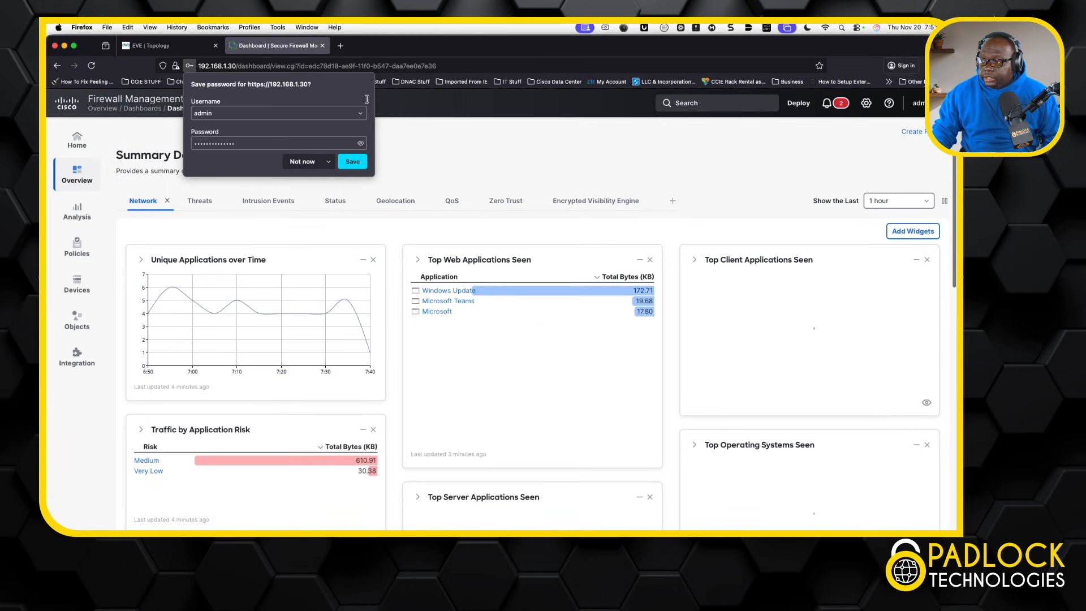
Step: Decline saving the password and go to Objects > Object Management
{"action": "left_click", "coordinate": [404, 51]}
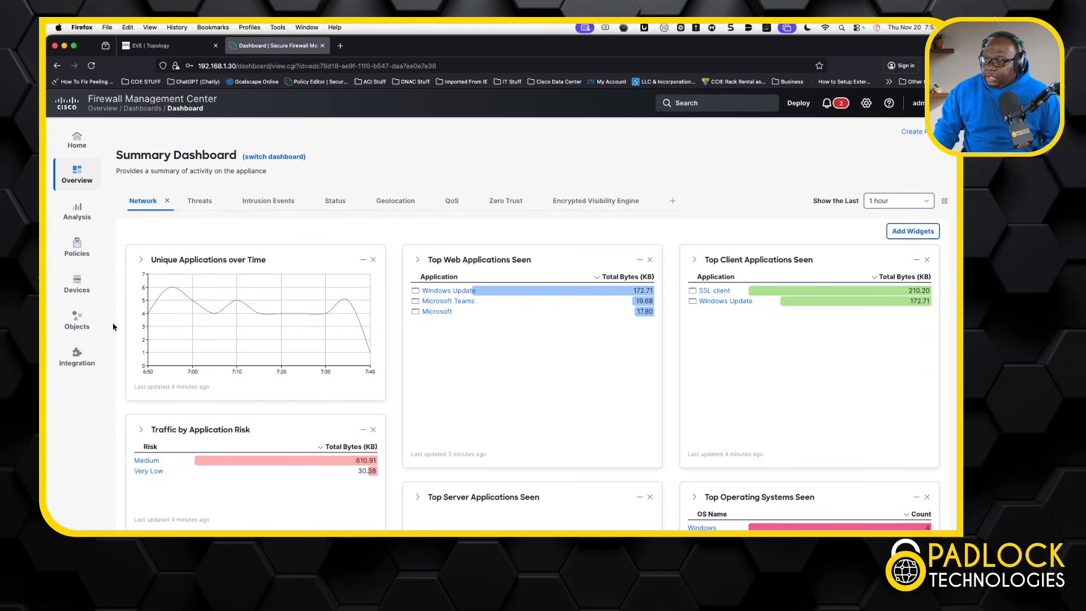
{"action": "left_click", "coordinate": [77, 319]}
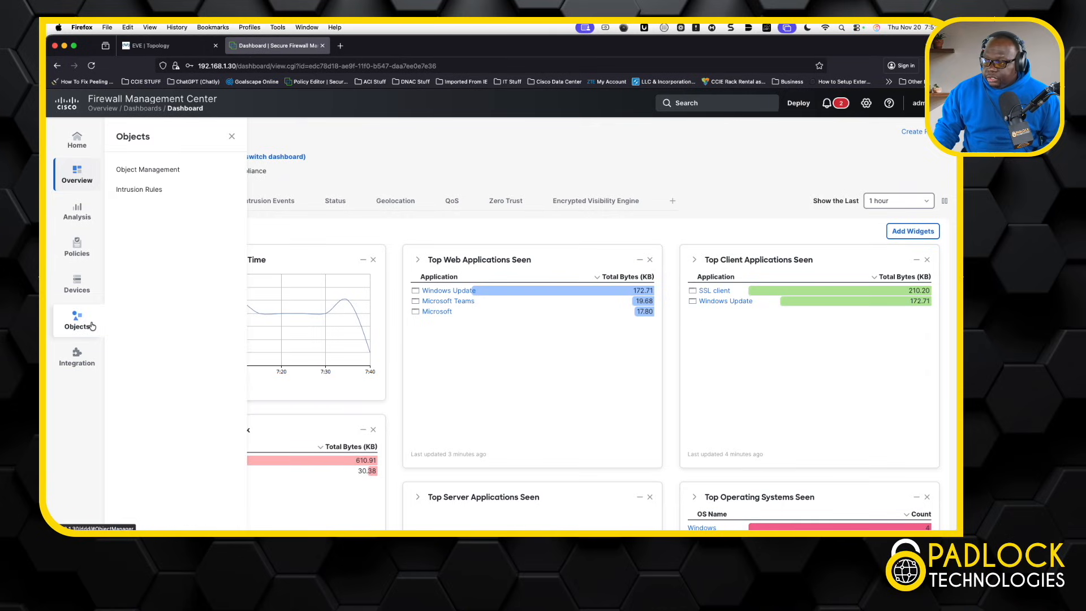
{"action": "left_click", "coordinate": [159, 173]}
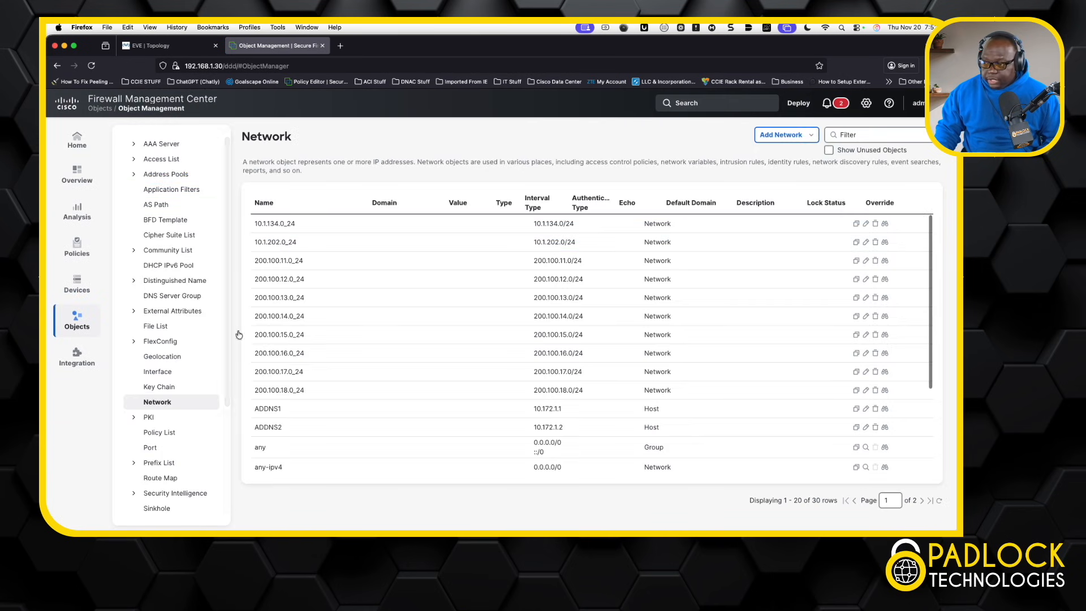
Step: Review S2S_VPN_CERT's CA information and certificate parameters under PKI > Cert Enrollment, then cancel
{"action": "left_click", "coordinate": [149, 417]}
{"action": "left_click", "coordinate": [180, 434]}
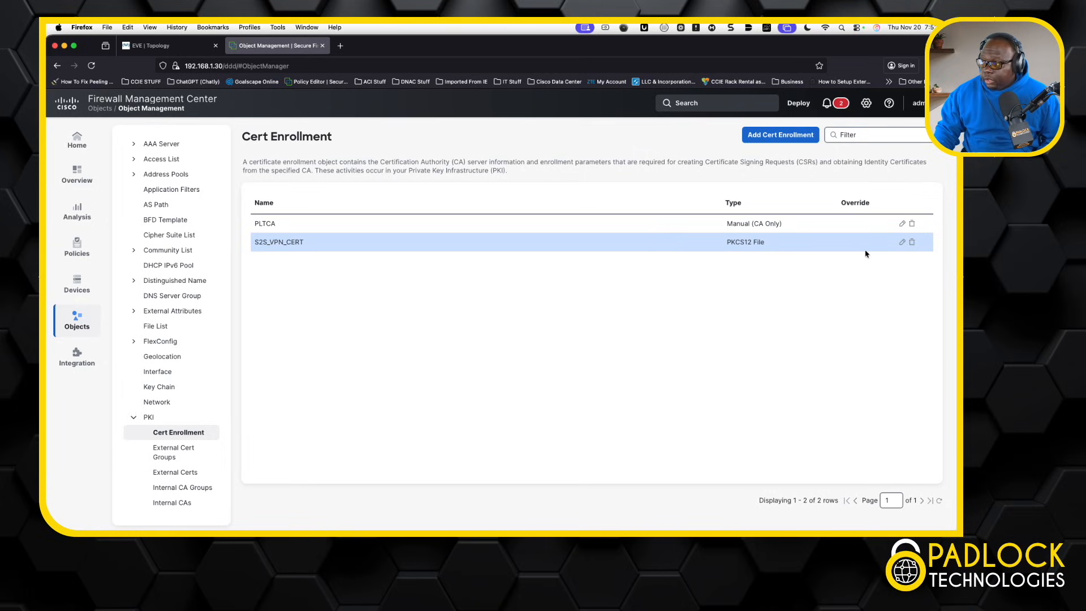
{"action": "left_click", "coordinate": [903, 242]}
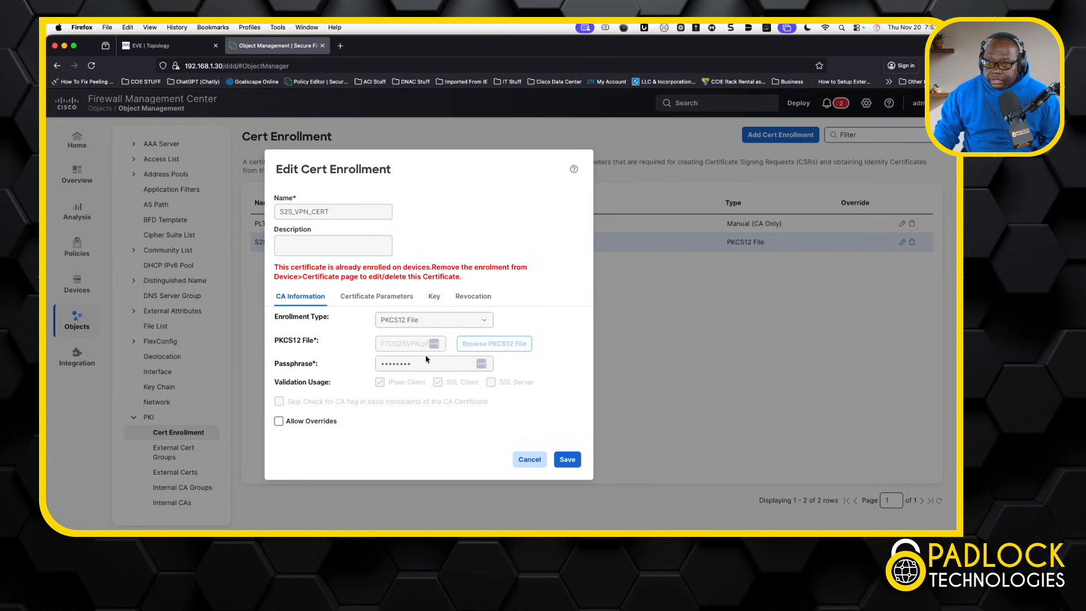
{"action": "left_click", "coordinate": [365, 304]}
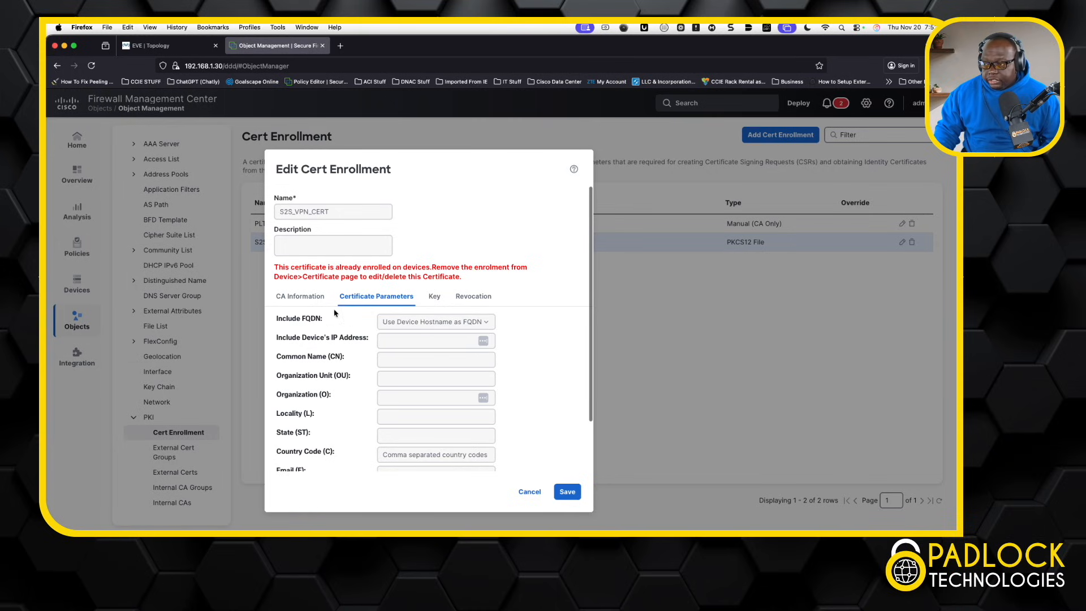
{"action": "left_click", "coordinate": [312, 303]}
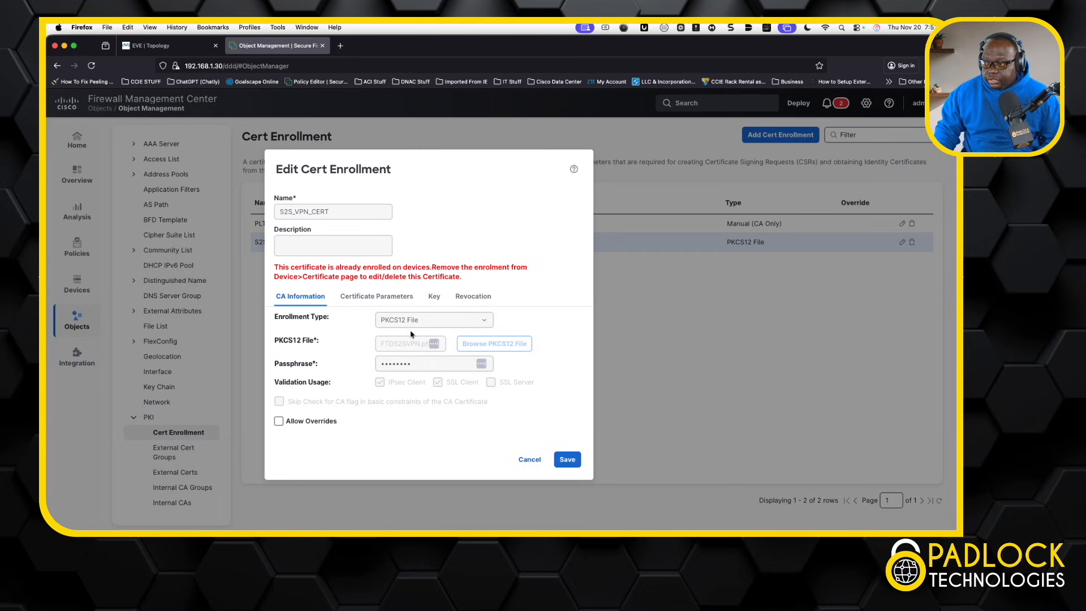
{"action": "left_click", "coordinate": [529, 460]}
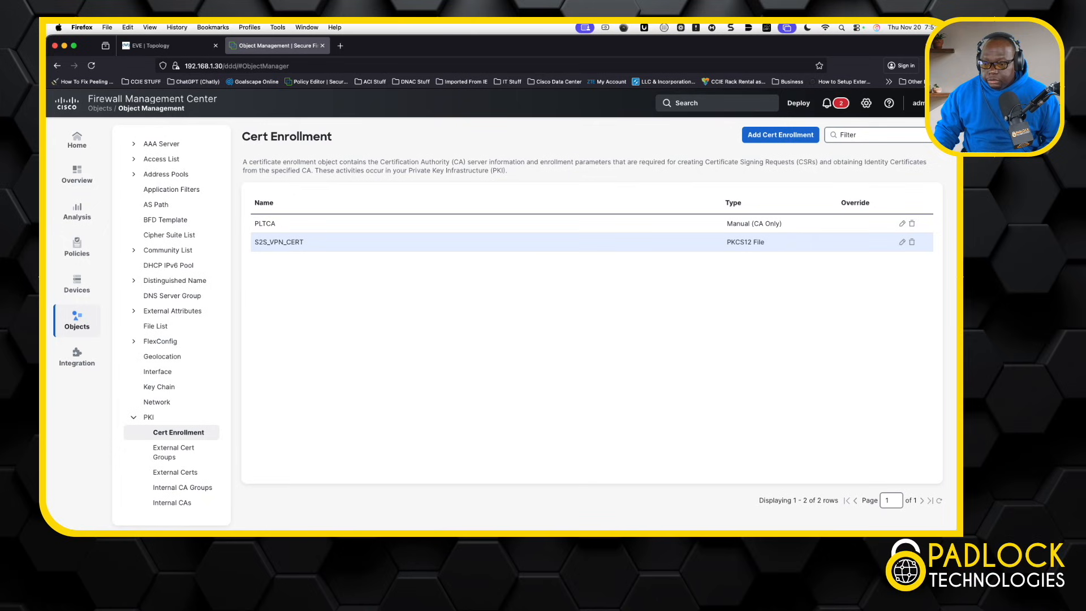
{"action": "key", "text": "super+Tab"}
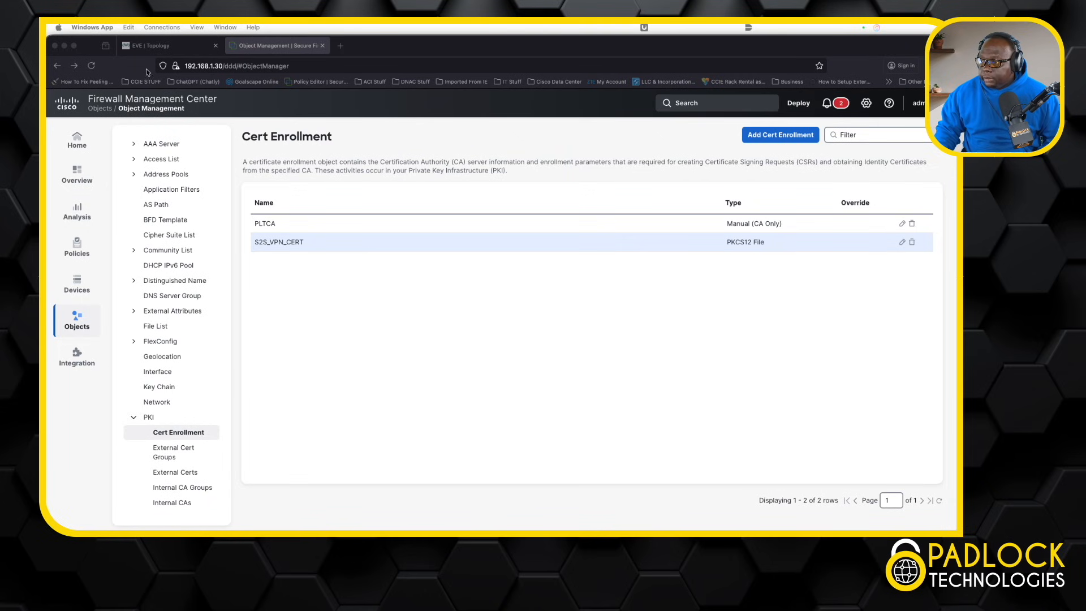
{"action": "left_click", "coordinate": [154, 46]}
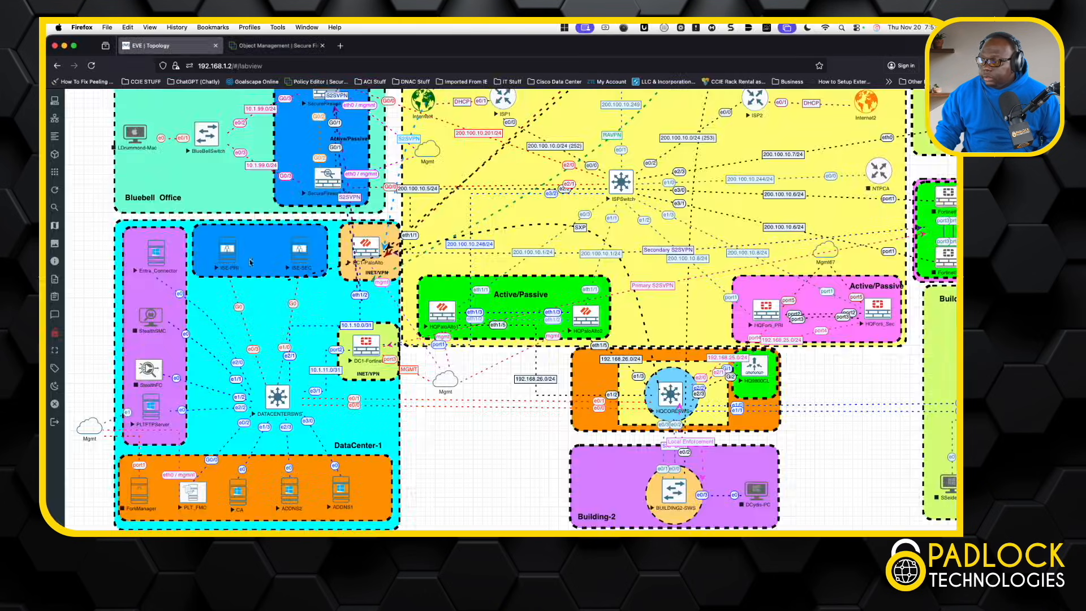
{"action": "left_click", "coordinate": [236, 491]}
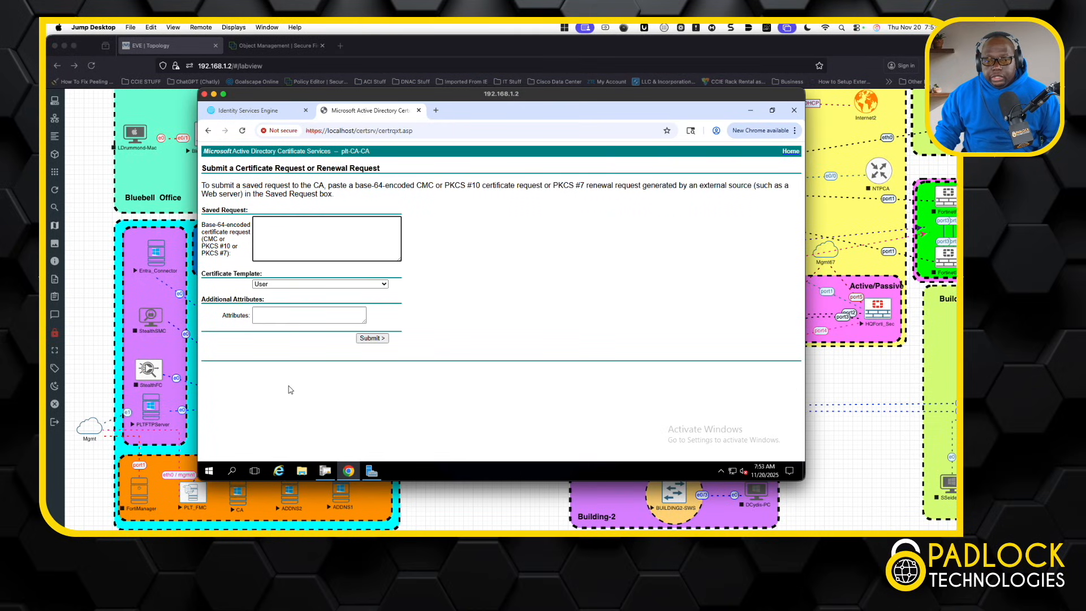
{"action": "key", "text": "super+Tab"}
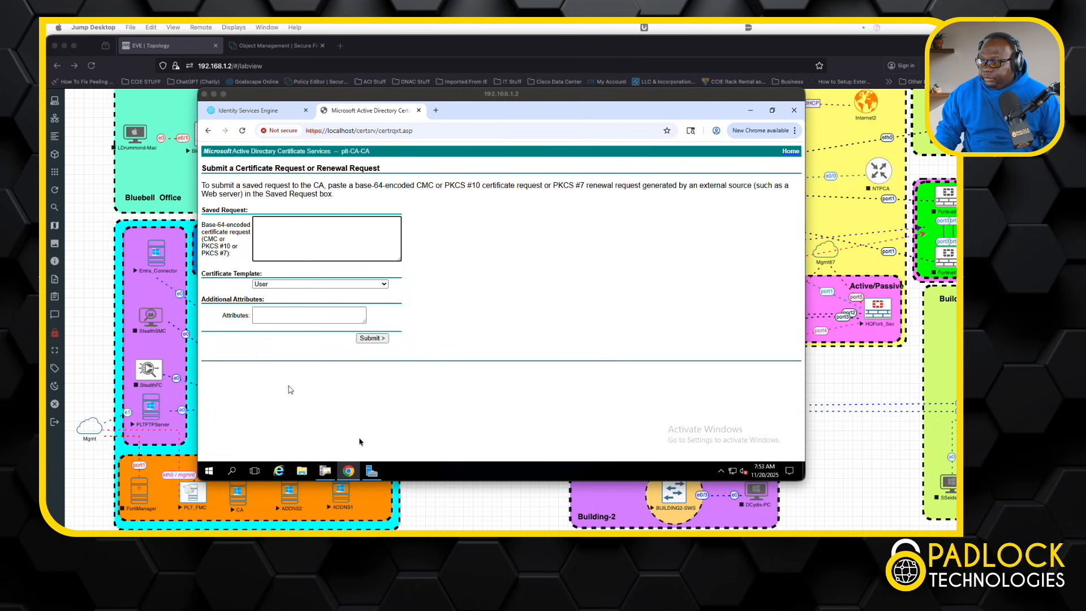
{"action": "left_click", "coordinate": [325, 471]}
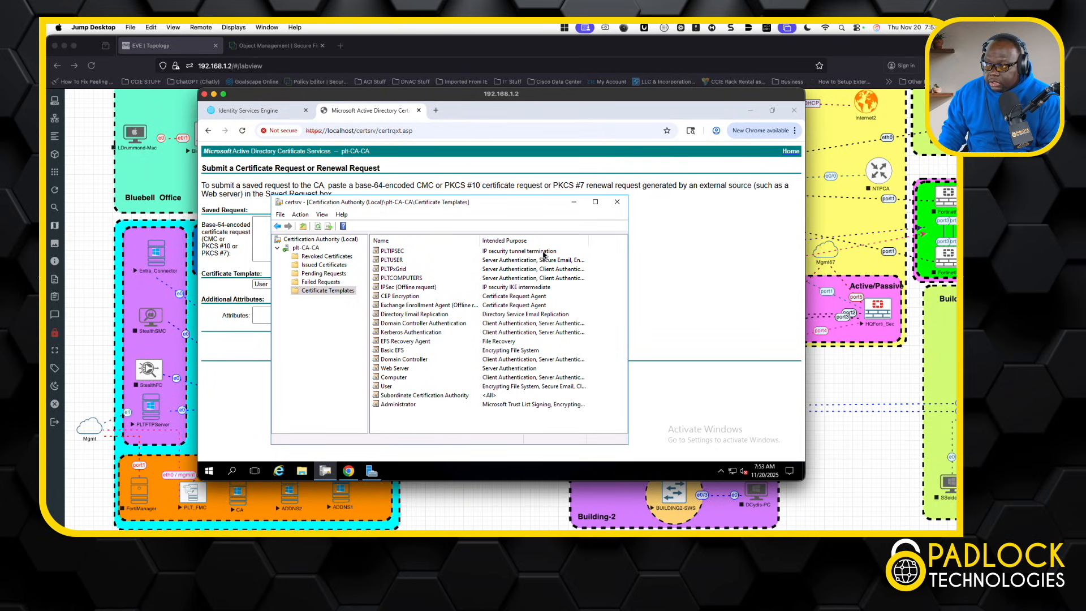
{"action": "right_click", "coordinate": [406, 423]}
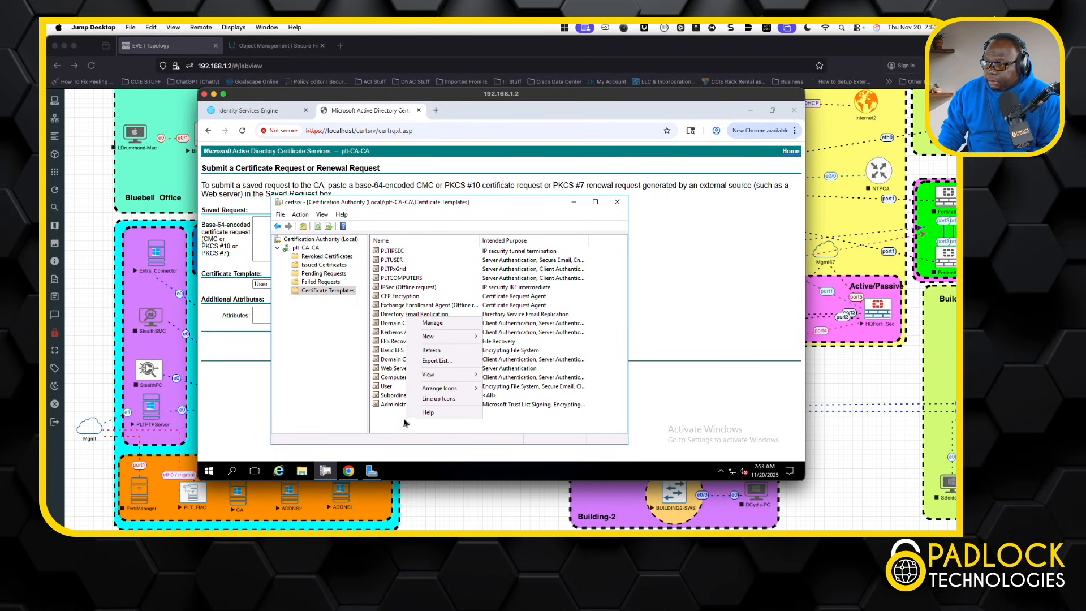
{"action": "left_click", "coordinate": [439, 323]}
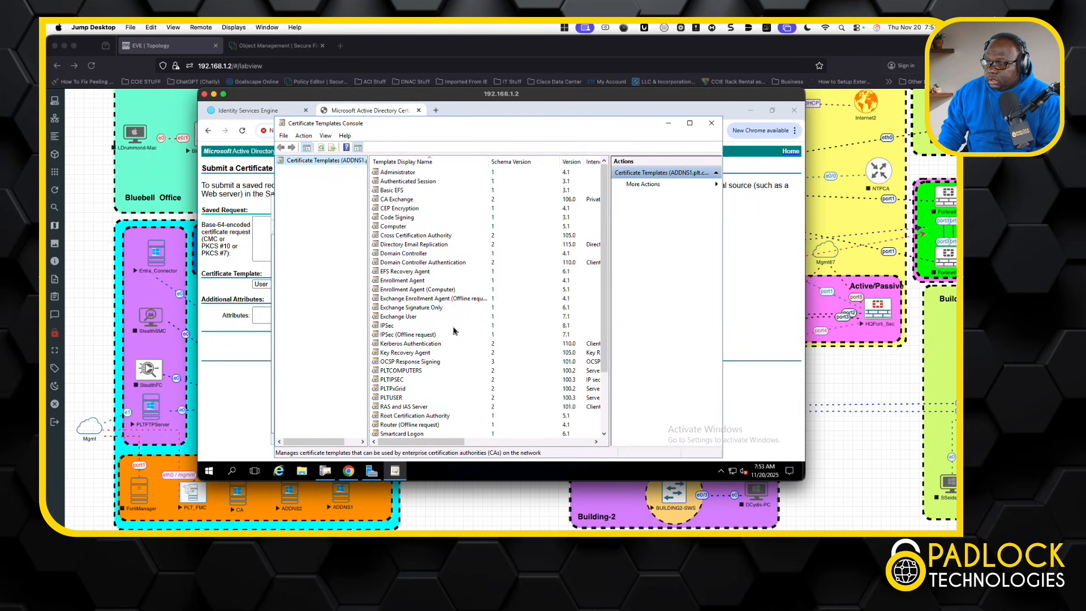
{"action": "right_click", "coordinate": [395, 382]}
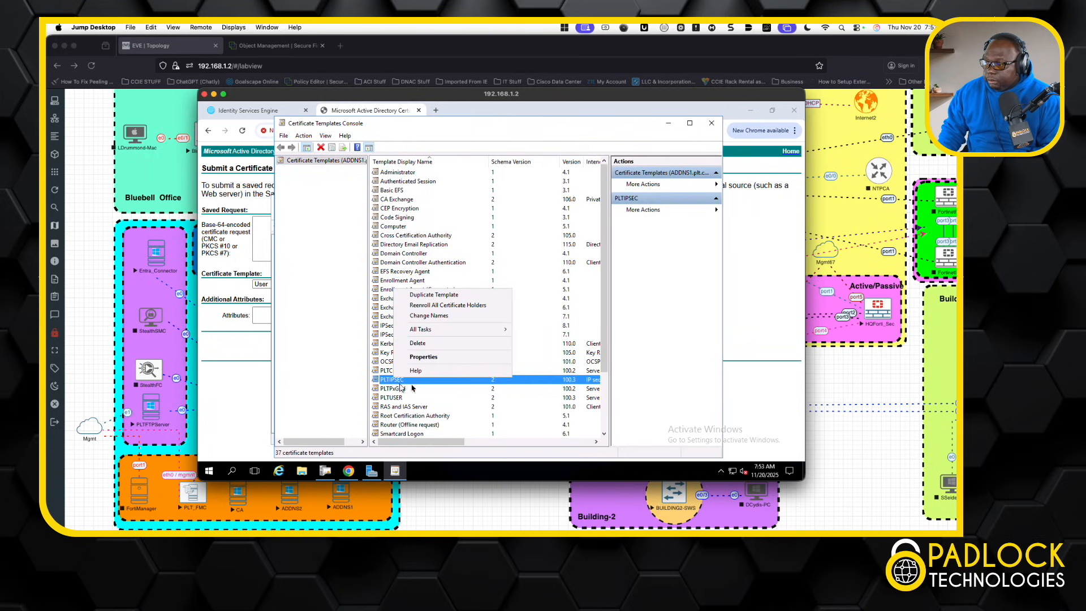
{"action": "left_click", "coordinate": [437, 362]}
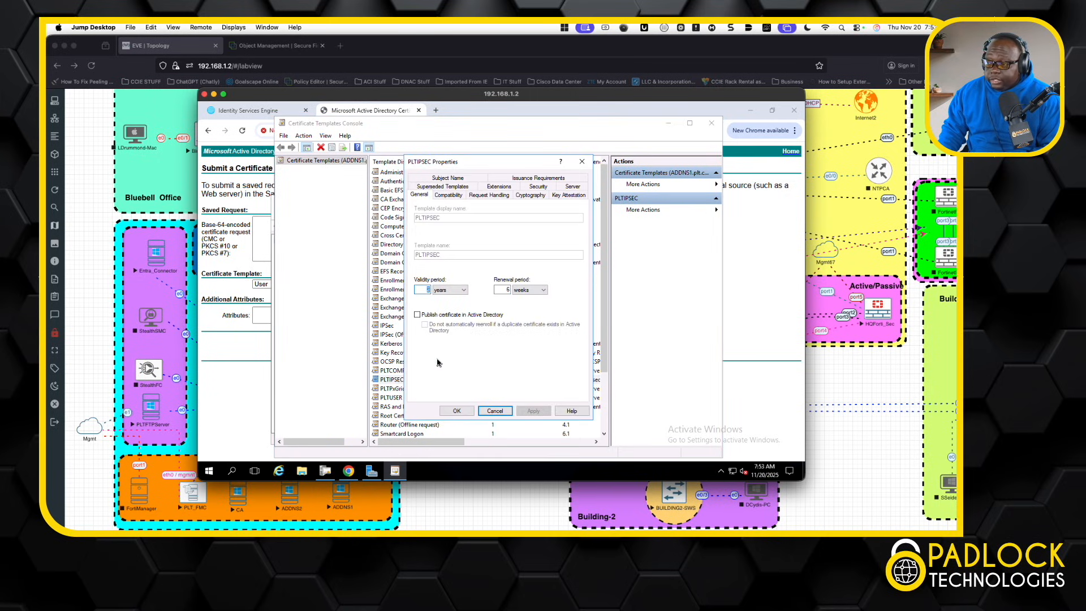
{"action": "left_click", "coordinate": [509, 189]}
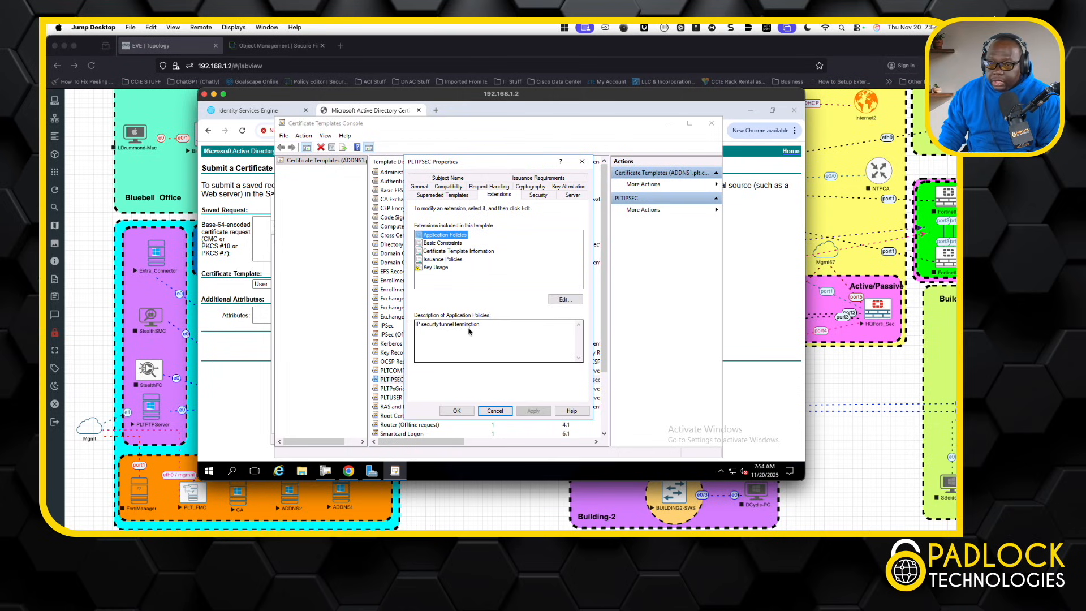
{"action": "left_click", "coordinate": [496, 411]}
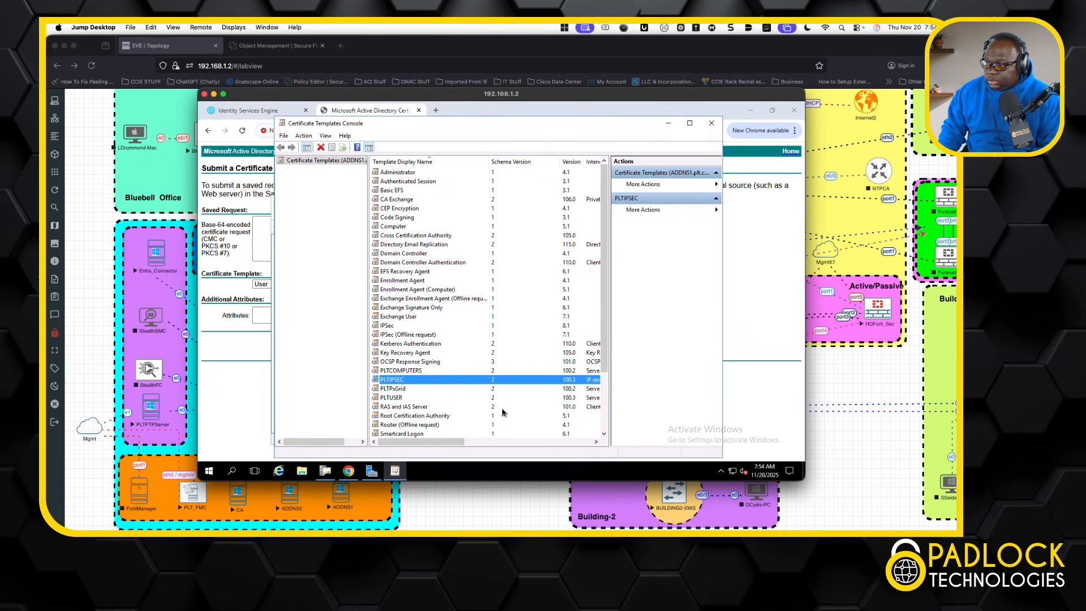
{"action": "left_click", "coordinate": [714, 124]}
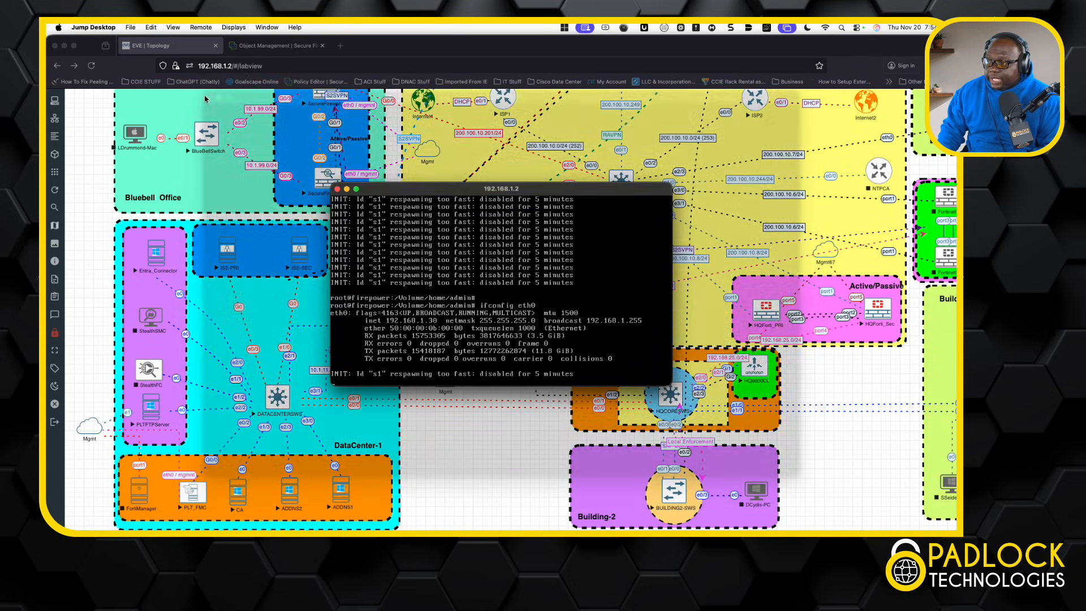
{"action": "left_click", "coordinate": [336, 190]}
{"action": "left_click", "coordinate": [325, 190]}
{"action": "left_click", "coordinate": [275, 45]}
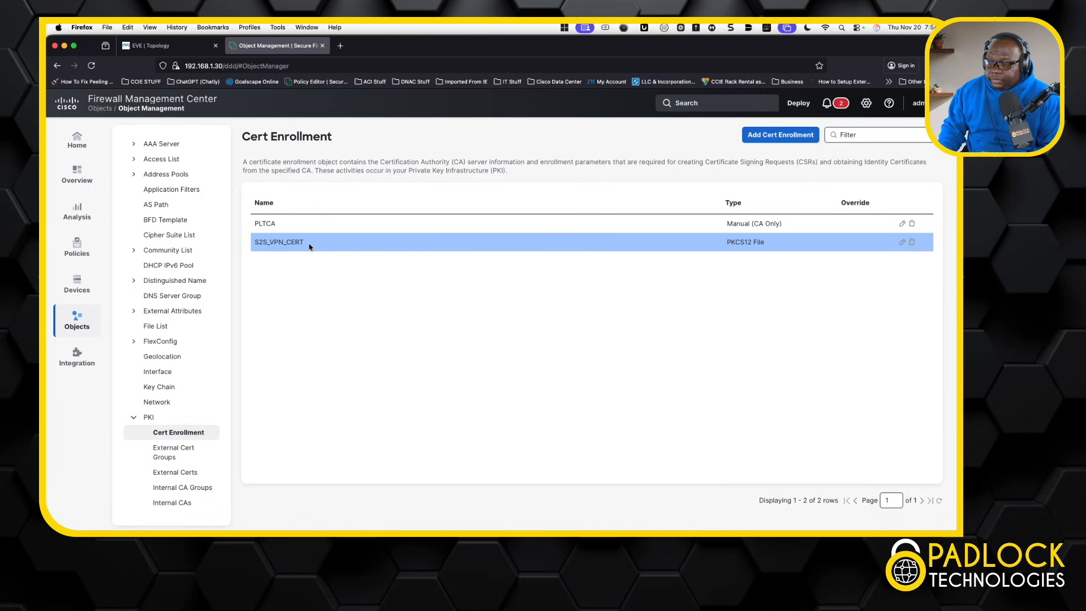
Step: On Devices > Certificates, inspect BBHA's S2S_VPN_CERT identity certificate details, then close them
{"action": "mouse_move", "coordinate": [95, 286]}
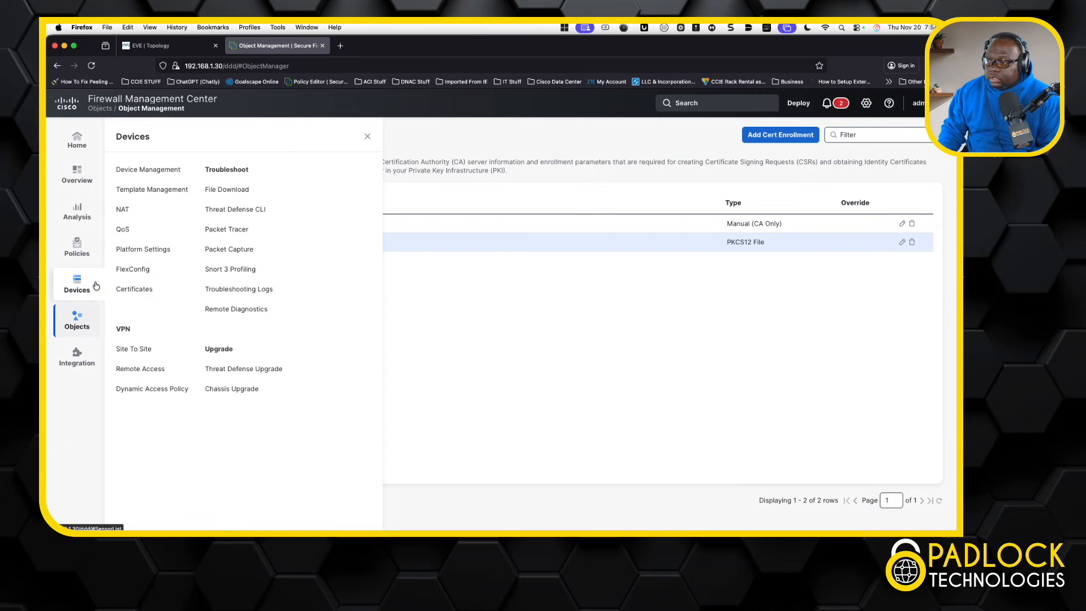
{"action": "left_click", "coordinate": [155, 290]}
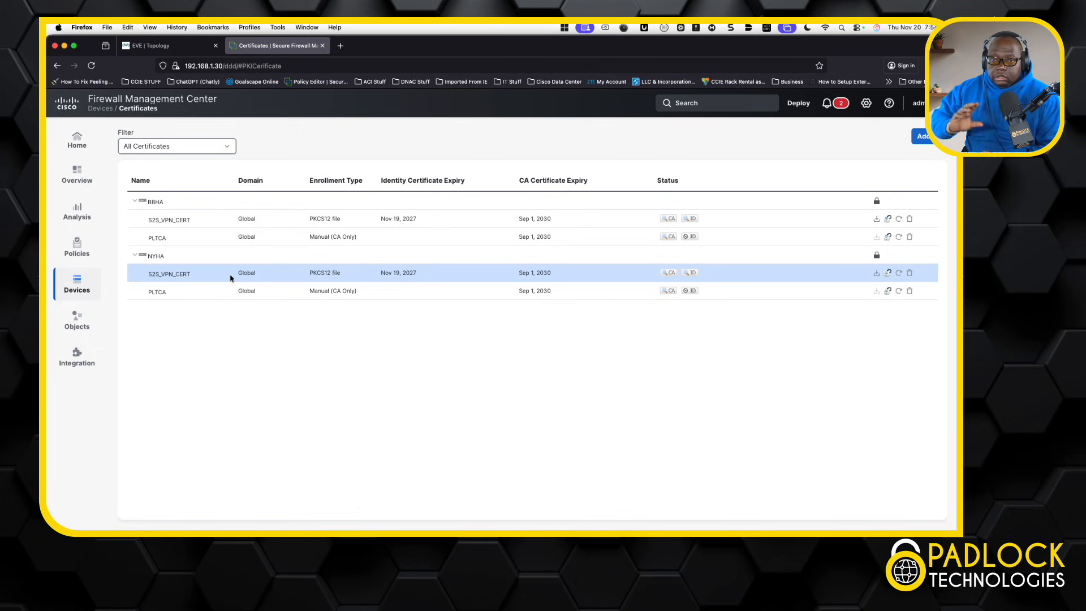
{"action": "right_click", "coordinate": [689, 218]}
{"action": "left_click", "coordinate": [713, 161]}
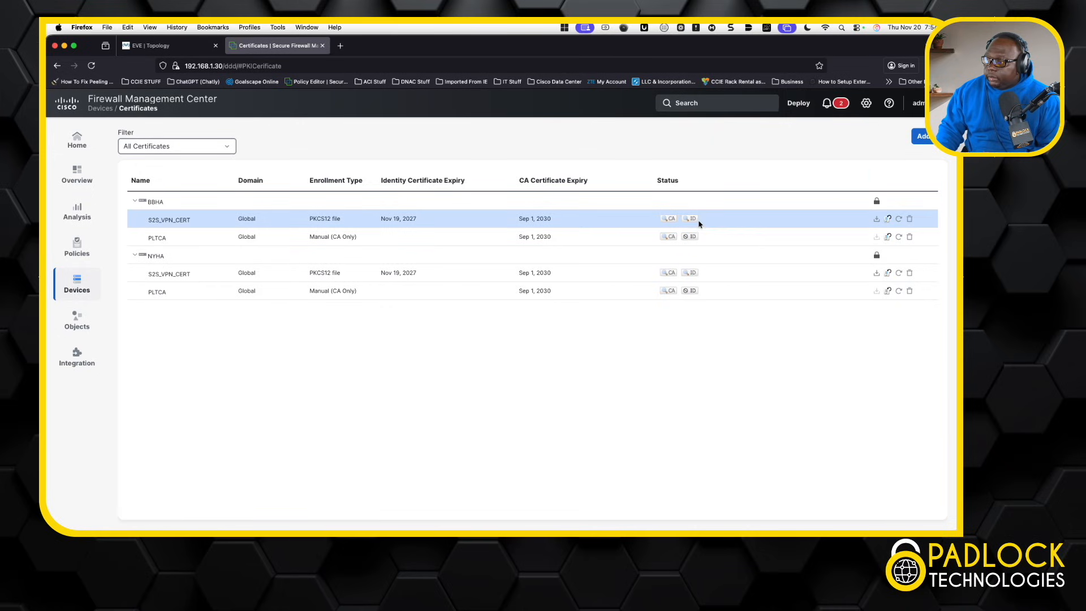
{"action": "left_click", "coordinate": [692, 220]}
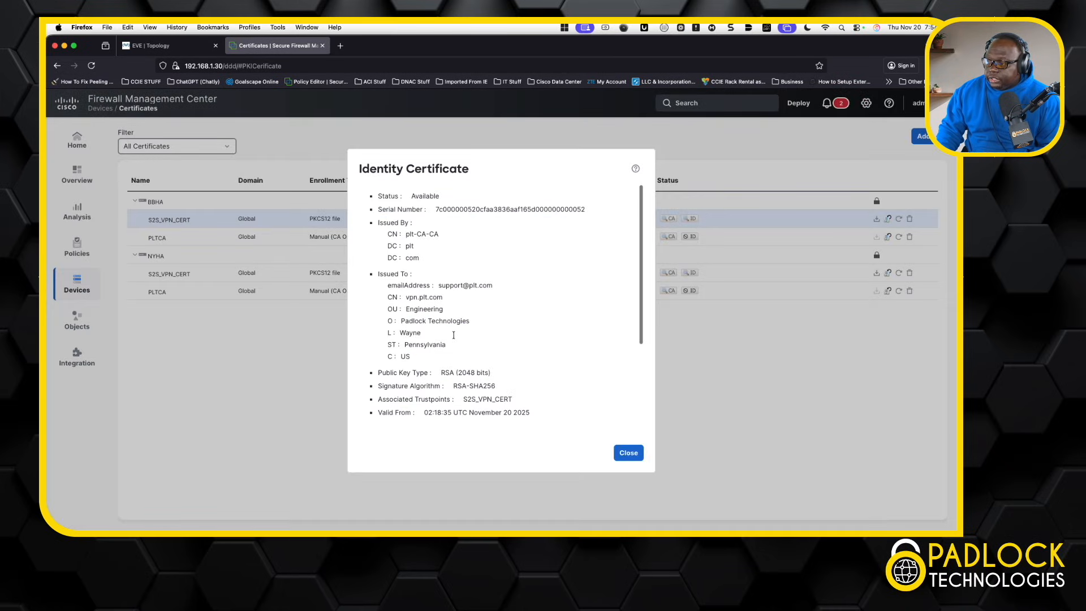
{"action": "scroll", "coordinate": [456, 345], "scroll_direction": "down", "scroll_amount": 1}
{"action": "scroll", "coordinate": [430, 271], "scroll_direction": "up", "scroll_amount": 1}
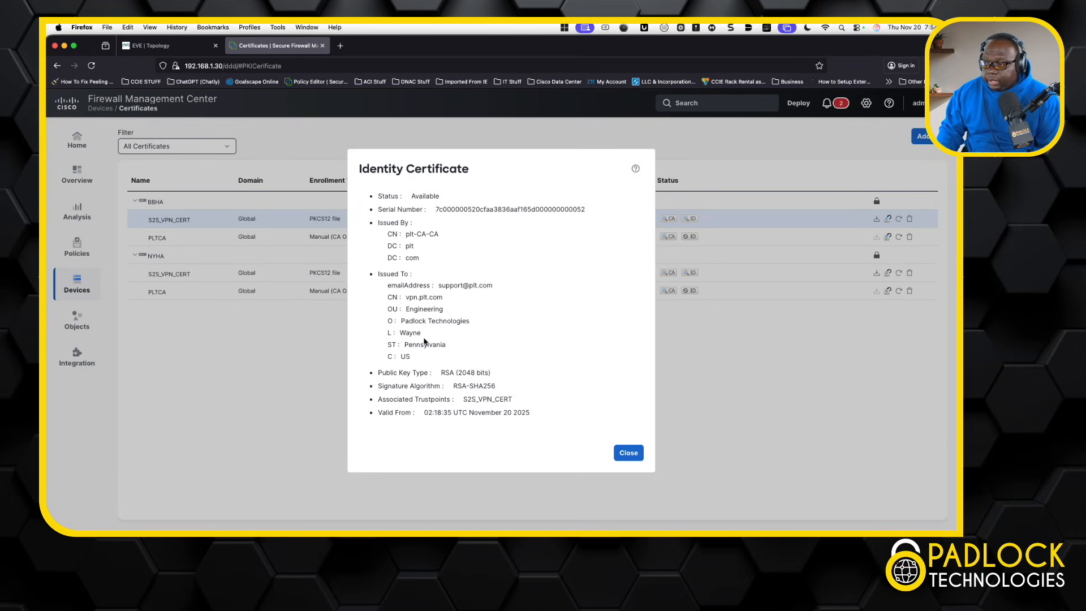
{"action": "scroll", "coordinate": [420, 341], "scroll_direction": "down", "scroll_amount": 5}
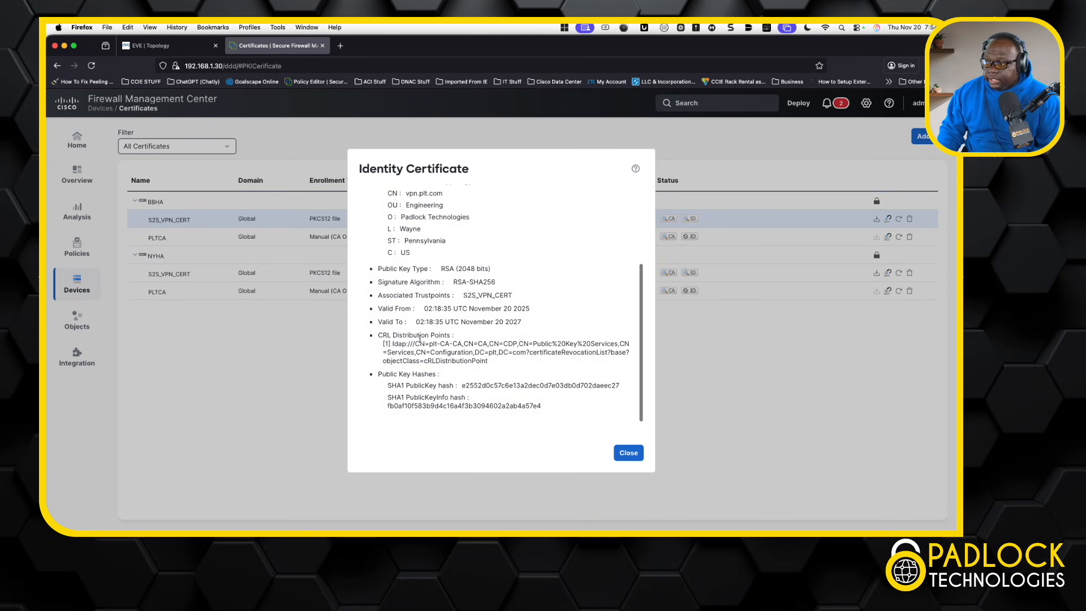
{"action": "scroll", "coordinate": [421, 341], "scroll_direction": "up", "scroll_amount": 3}
{"action": "scroll", "coordinate": [426, 347], "scroll_direction": "down", "scroll_amount": 3}
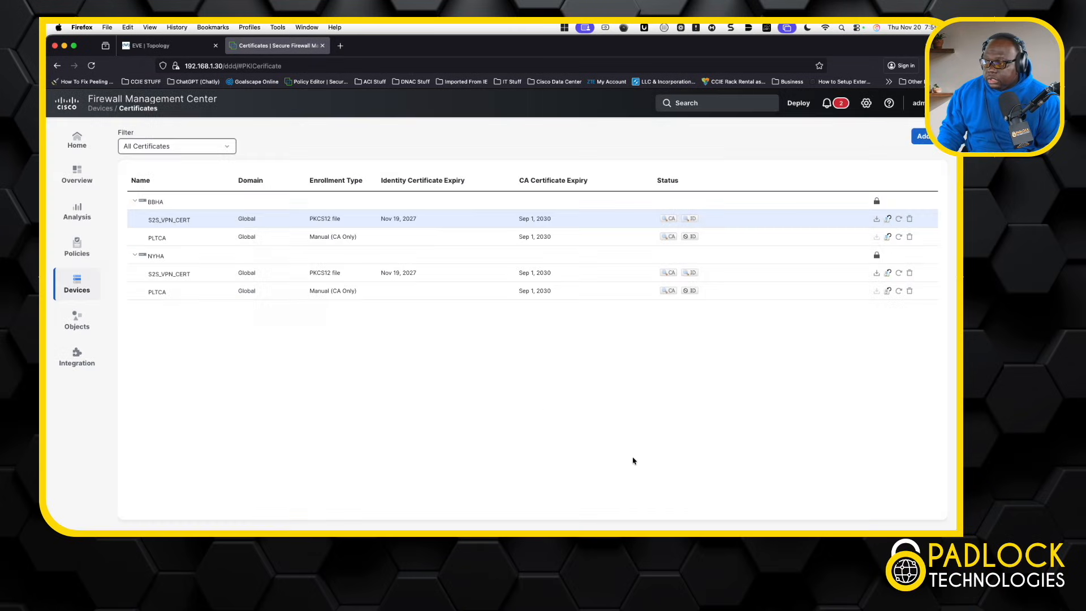
{"action": "left_click", "coordinate": [629, 454]}
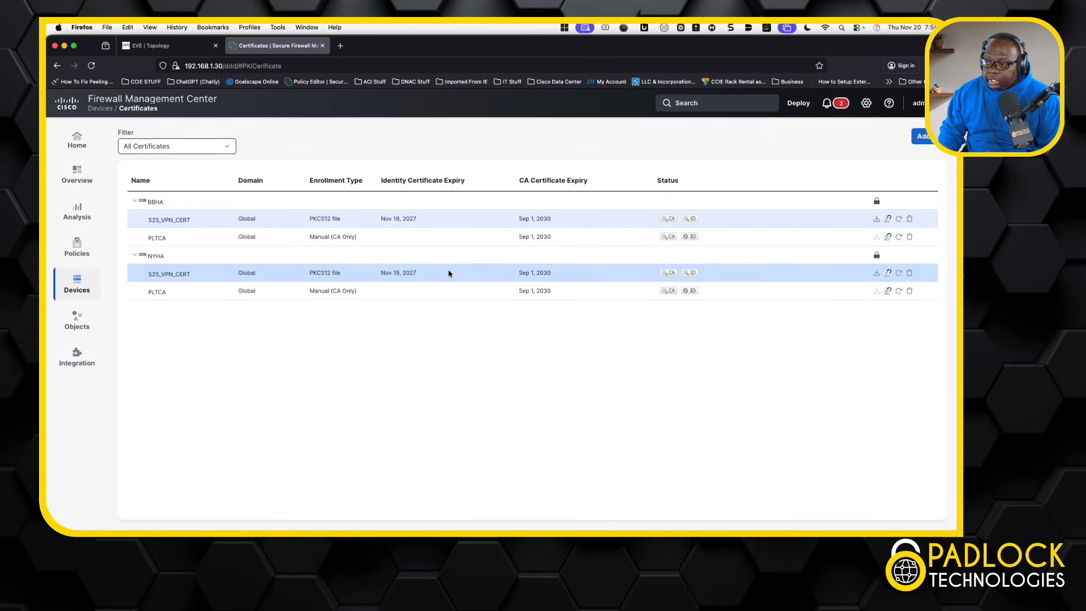
{"action": "left_click", "coordinate": [82, 286]}
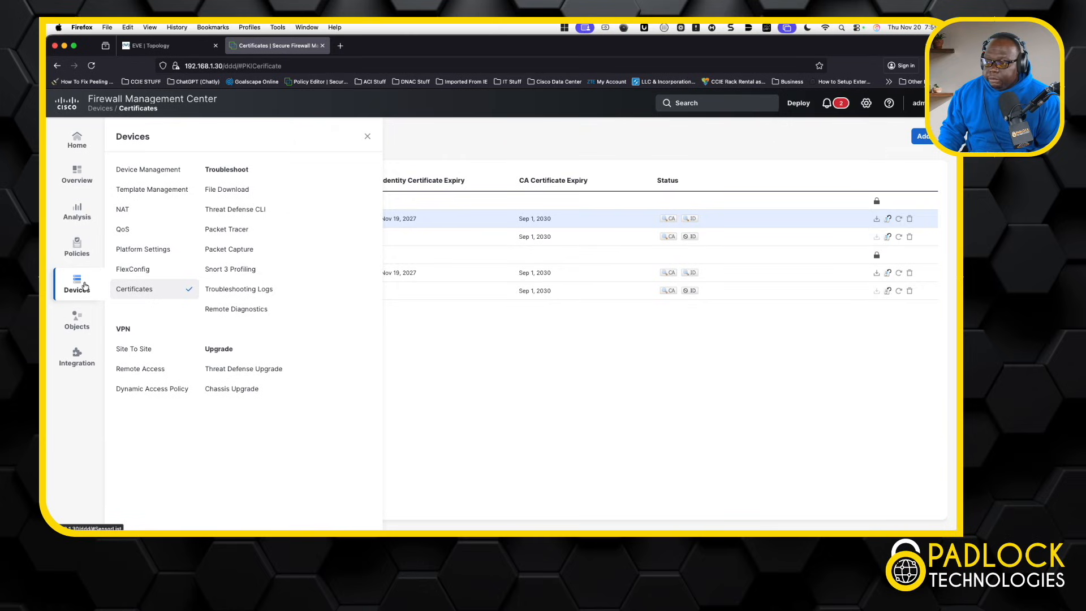
Step: Edit BB2NY from the Site To Site list and review its BBHA and NYHA route-based endpoints
{"action": "left_click", "coordinate": [151, 351]}
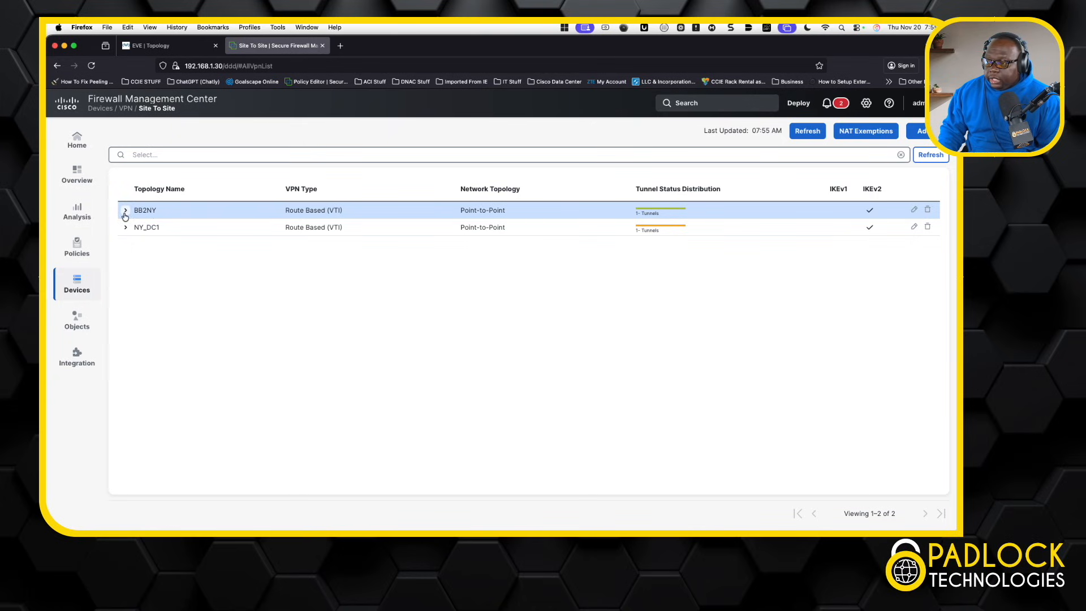
{"action": "left_click", "coordinate": [916, 213]}
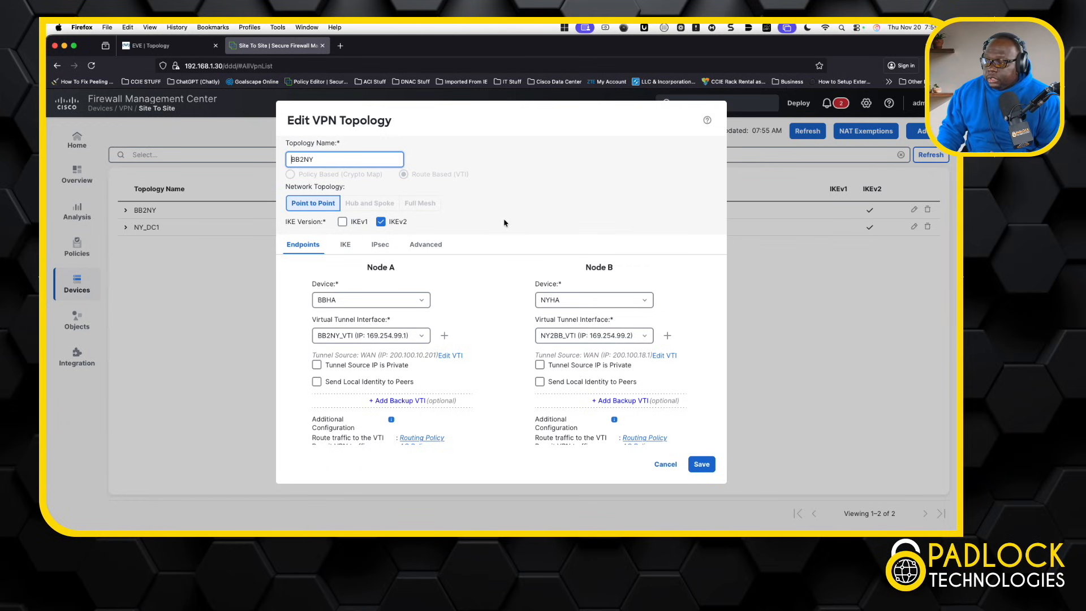
{"action": "scroll", "coordinate": [487, 366], "scroll_direction": "down", "scroll_amount": 3}
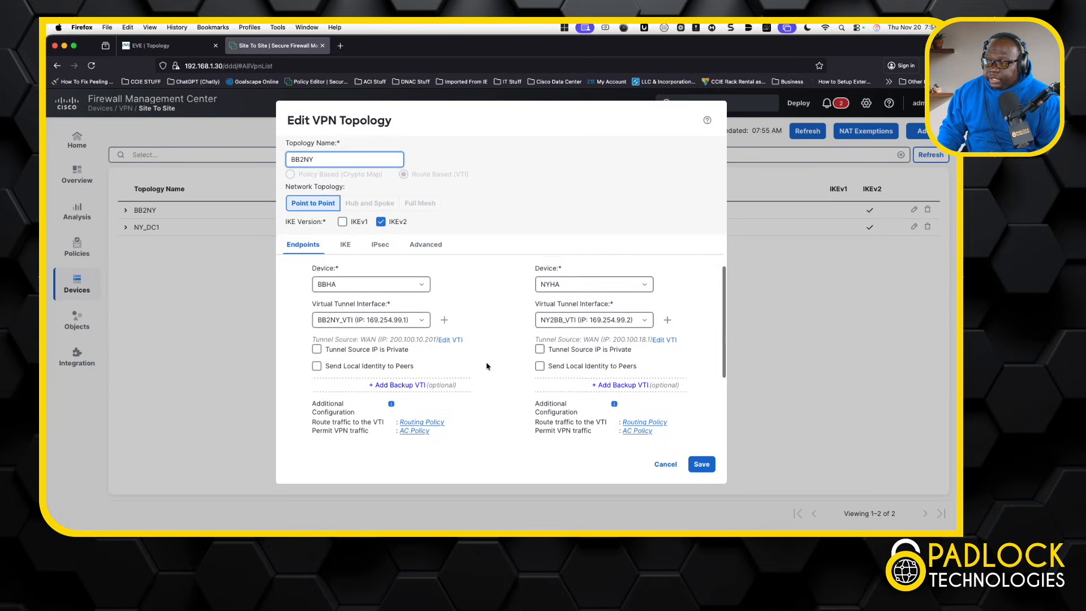
{"action": "scroll", "coordinate": [430, 334], "scroll_direction": "up", "scroll_amount": 3}
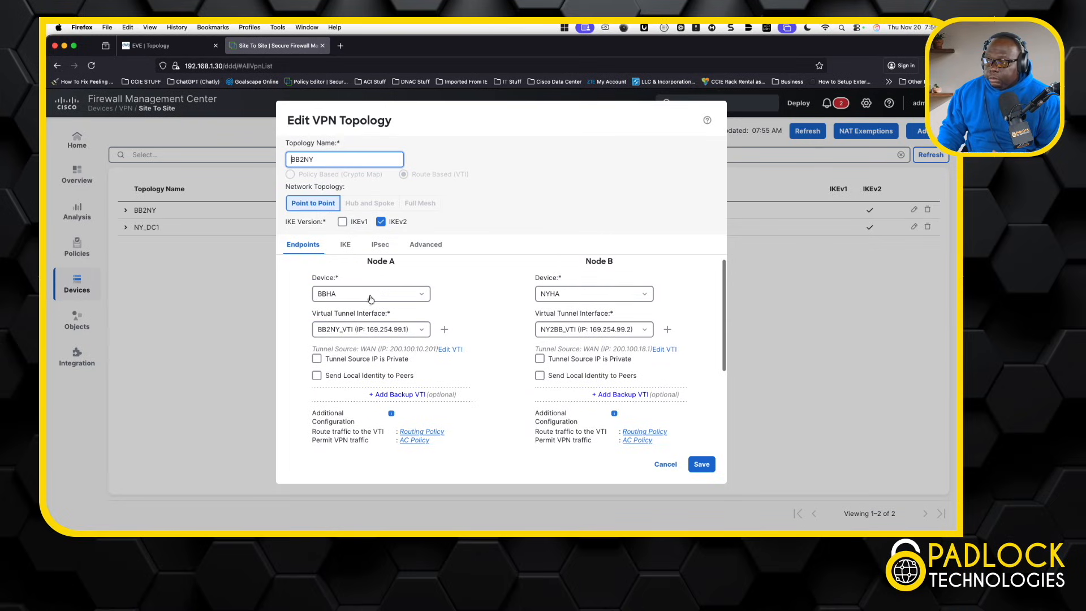
{"action": "left_click", "coordinate": [345, 244]}
Step: Confirm BB2NY's IKEv2 authentication uses Certificate with S2S_VPN_CERT selected
{"action": "scroll", "coordinate": [582, 365], "scroll_direction": "down", "scroll_amount": 2}
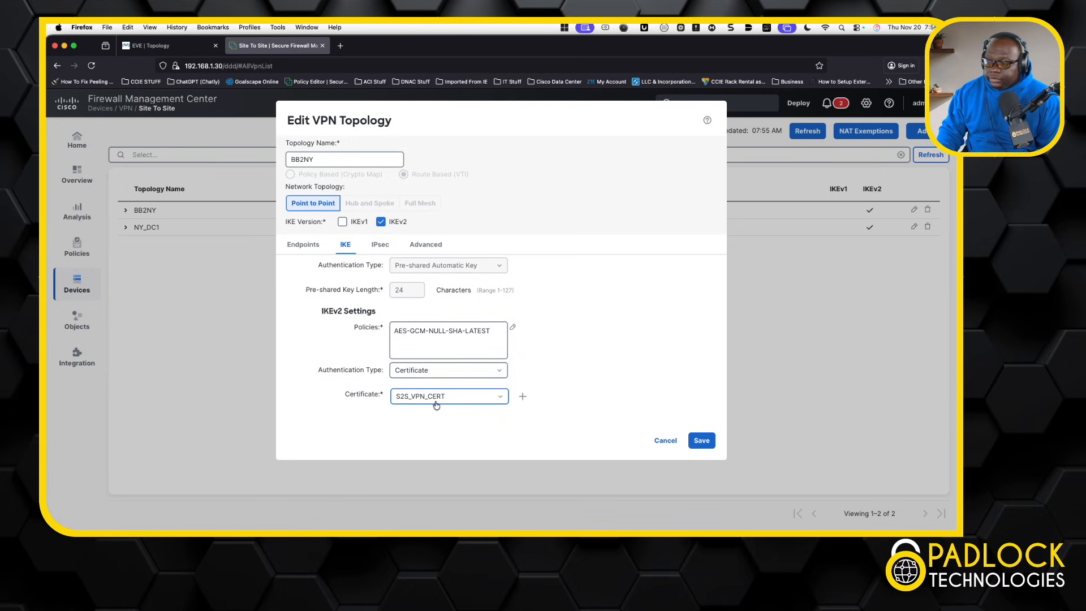
{"action": "left_click", "coordinate": [499, 401]}
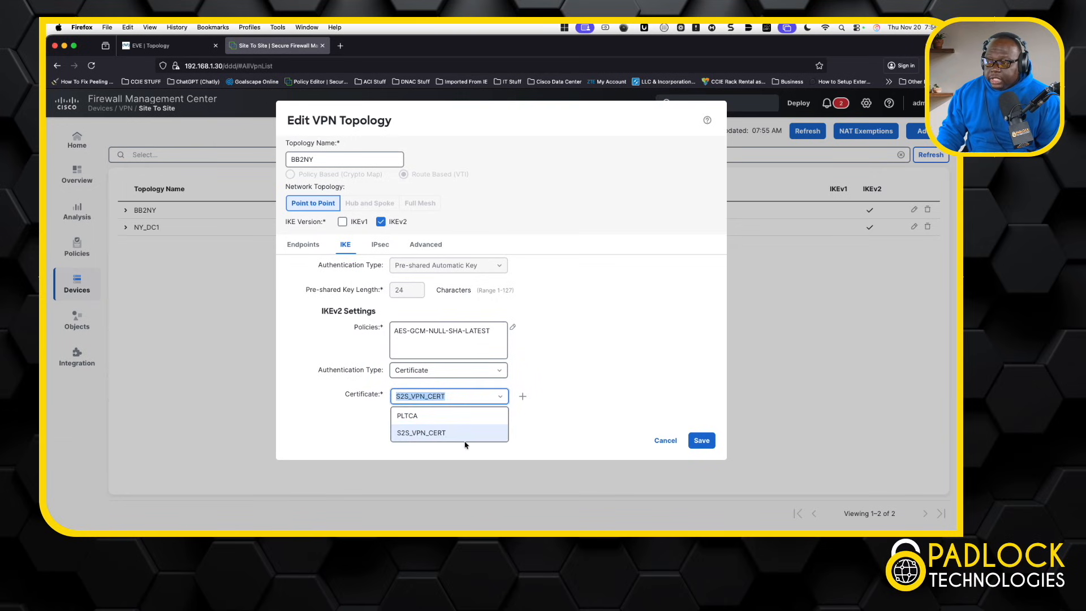
{"action": "left_click", "coordinate": [564, 432]}
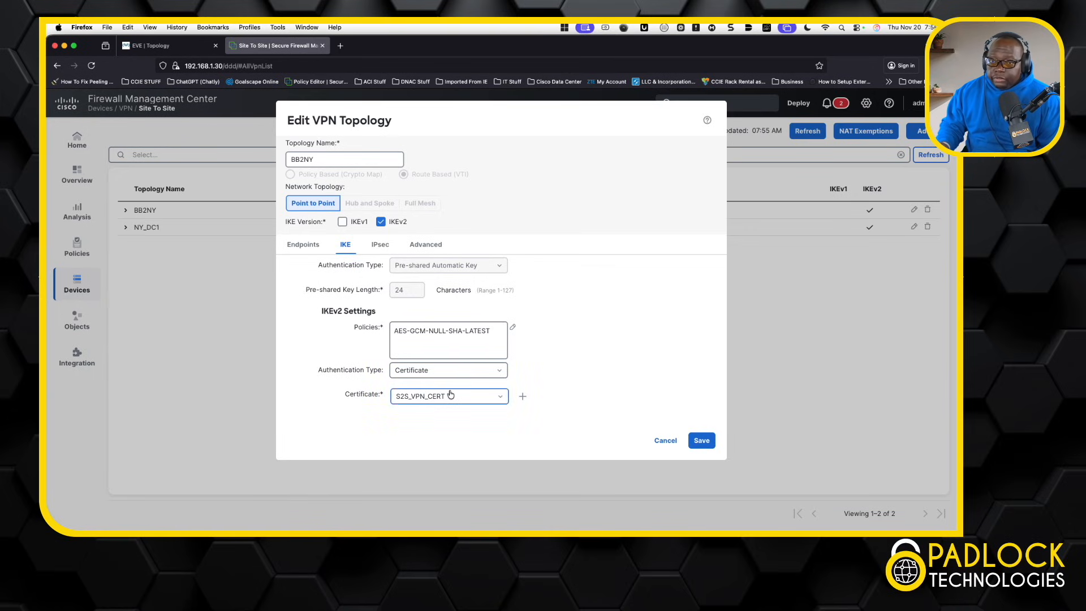
{"action": "left_click", "coordinate": [423, 245]}
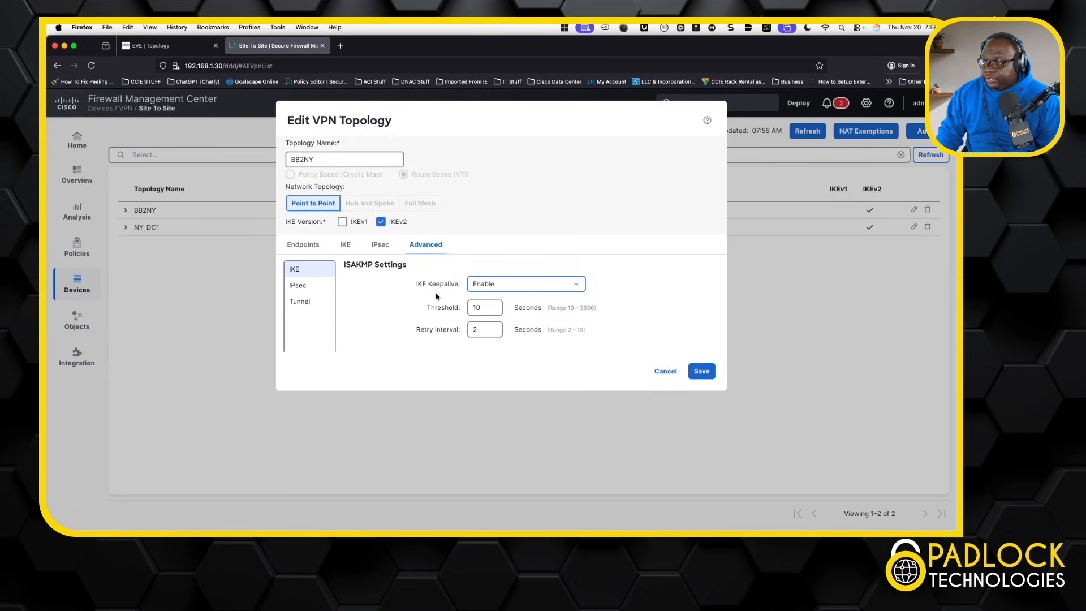
Step: Keep autoOrDN as the sent identity and no peer identity check, then cancel without saving
{"action": "scroll", "coordinate": [413, 320], "scroll_direction": "down", "scroll_amount": 2}
{"action": "scroll", "coordinate": [413, 320], "scroll_direction": "down", "scroll_amount": 1}
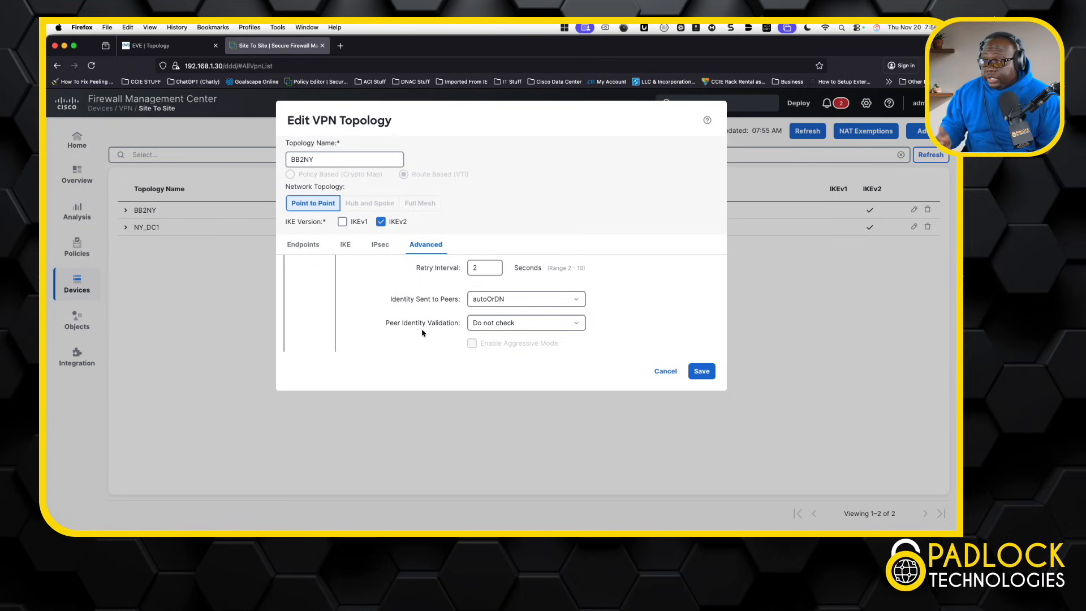
{"action": "left_click", "coordinate": [576, 301]}
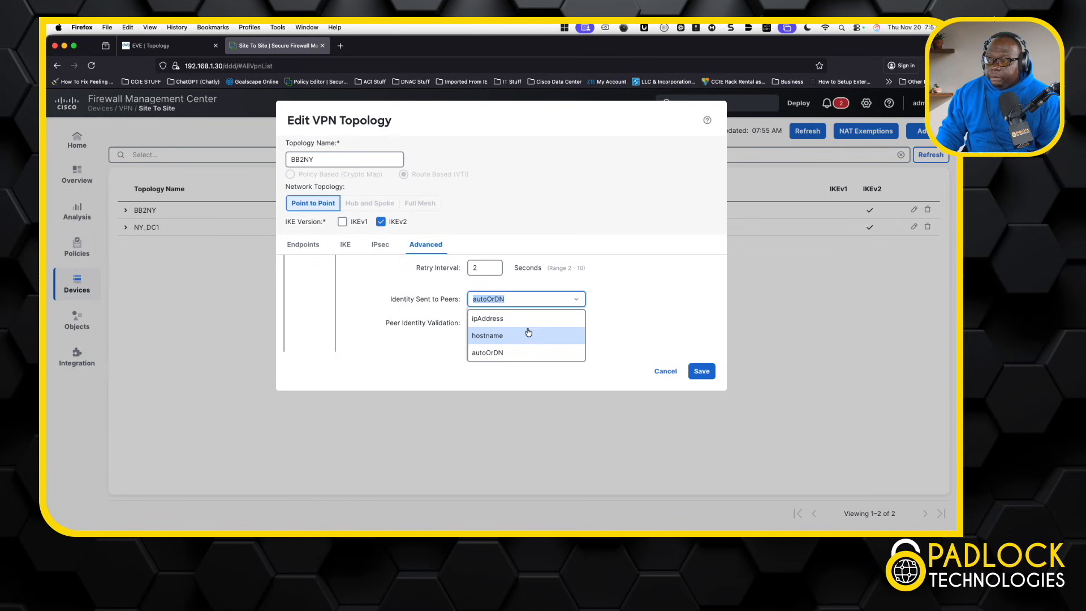
{"action": "left_click", "coordinate": [682, 318]}
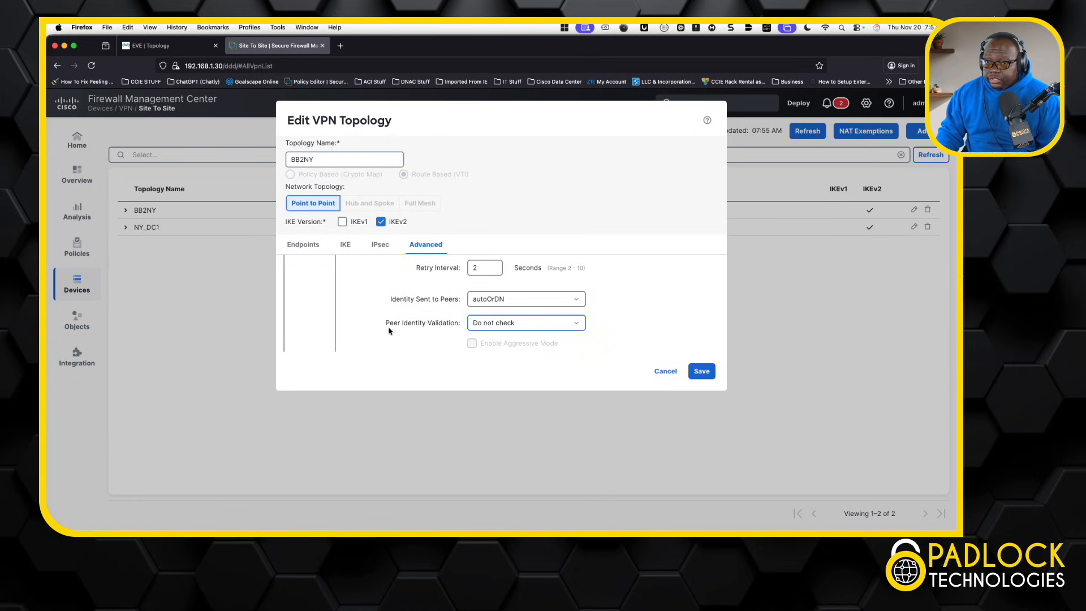
{"action": "left_click", "coordinate": [577, 326]}
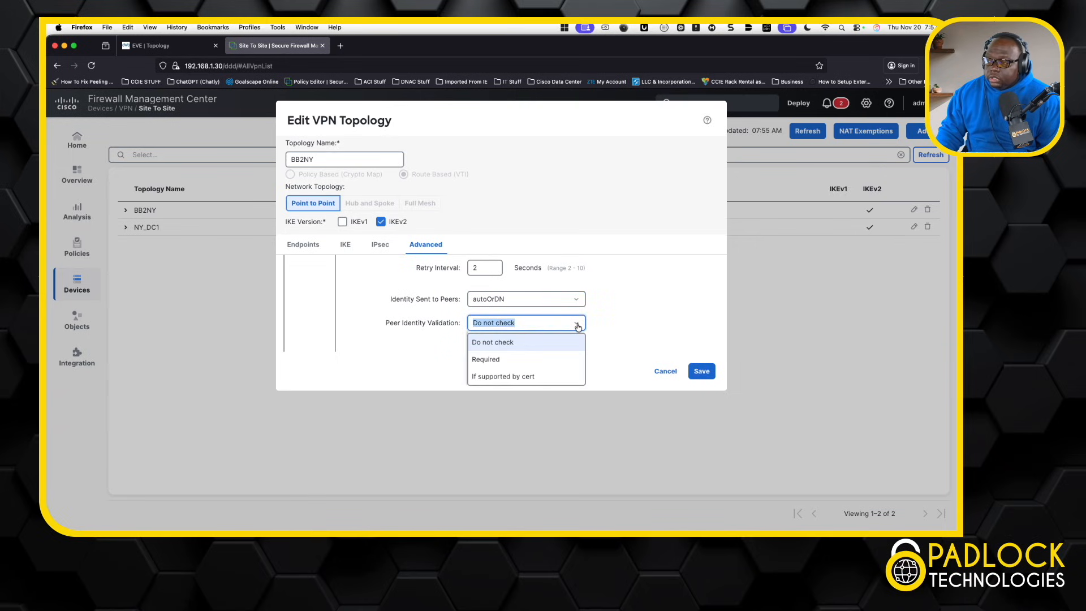
{"action": "left_click", "coordinate": [644, 307]}
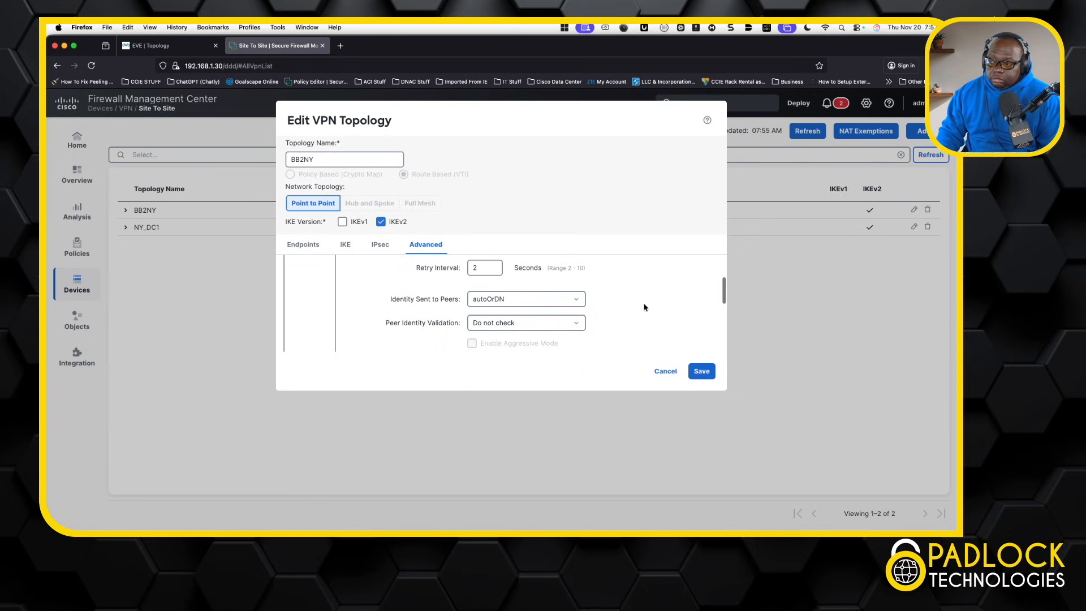
{"action": "left_click", "coordinate": [662, 371]}
Step: Expand BB2NY's node and tunnel interface details, then return to the EVE lab topology
{"action": "mouse_move", "coordinate": [641, 228]}
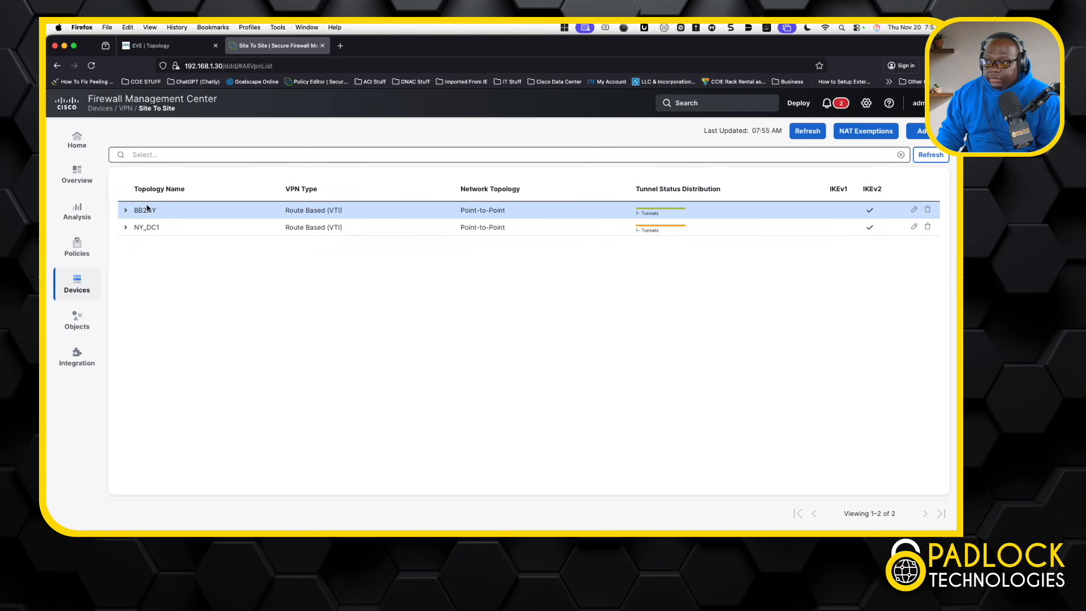
{"action": "left_click", "coordinate": [126, 212]}
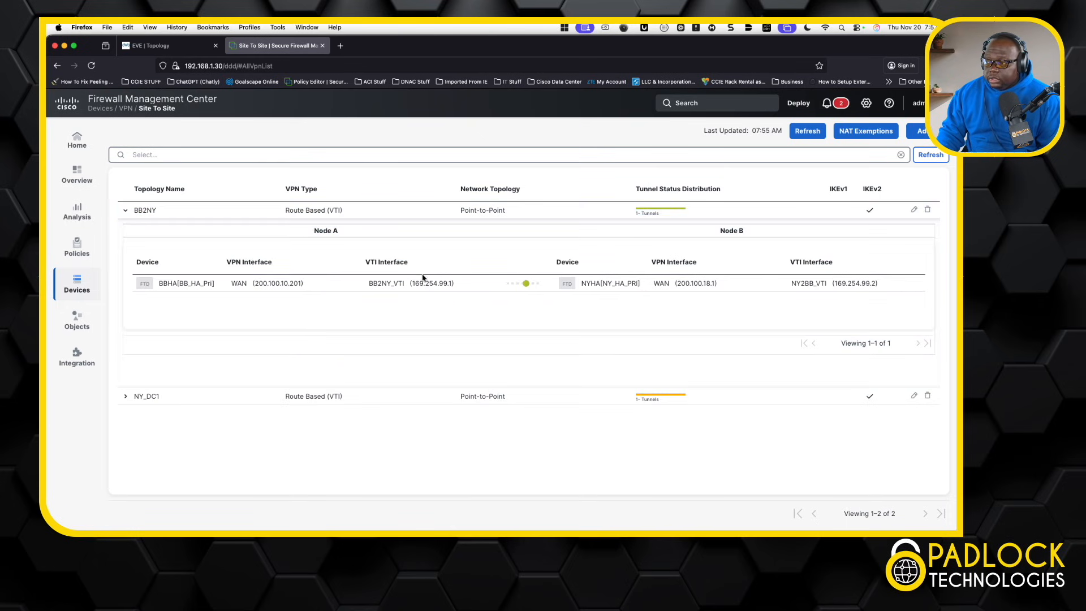
{"action": "left_click", "coordinate": [177, 47]}
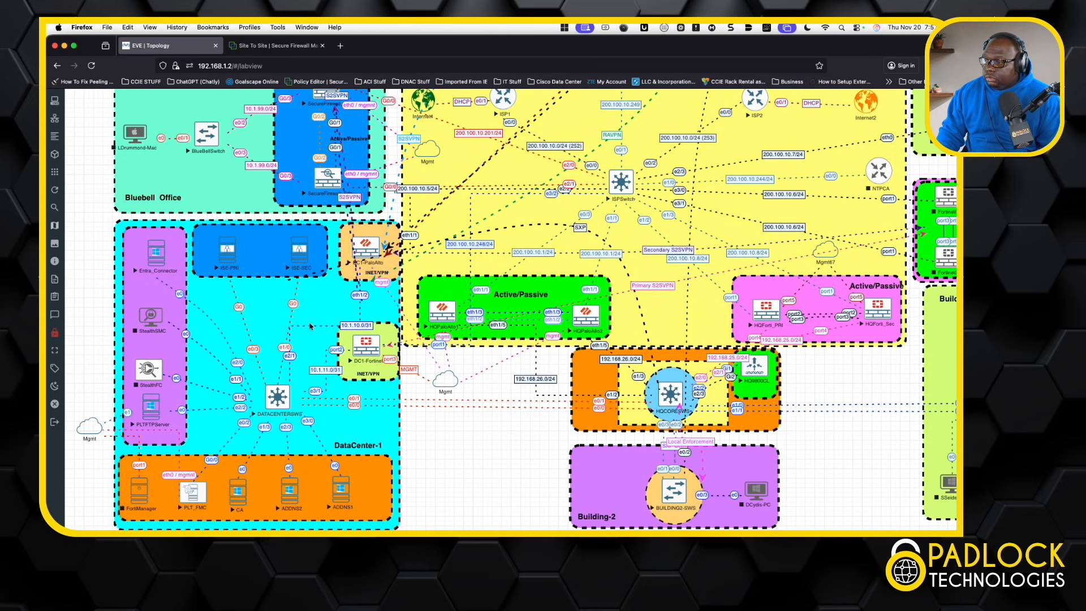
{"action": "scroll", "coordinate": [310, 326], "scroll_direction": "up", "scroll_amount": 3}
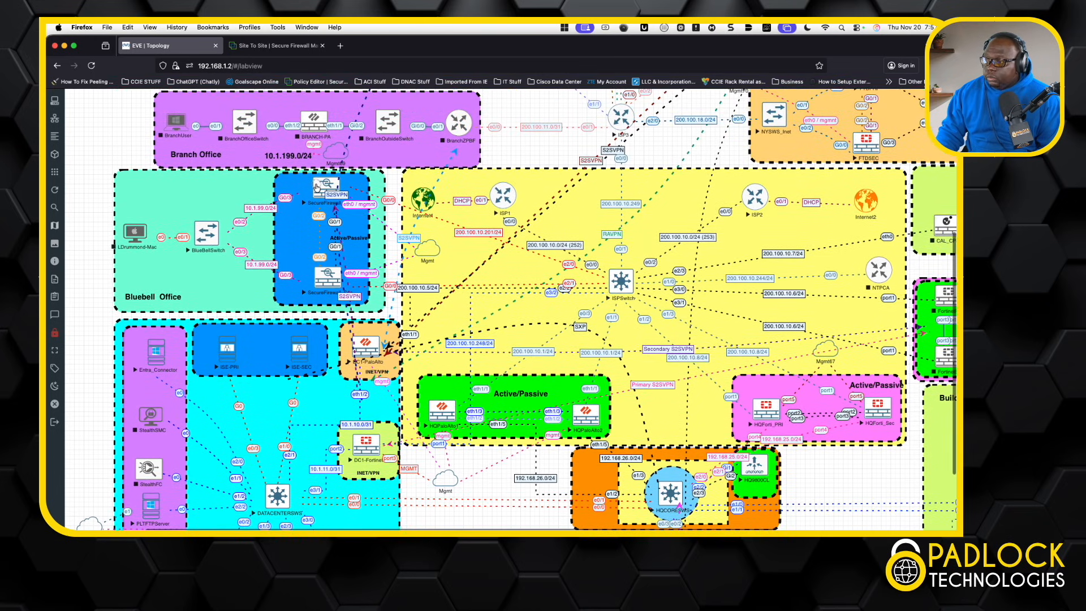
Step: In the firewall console, show Tunnel99 (169.254.99.1) up and ping 169.254.99.2 successfully, 5/5
{"action": "left_click", "coordinate": [316, 188]}
{"action": "key", "text": "Up"}
{"action": "key", "text": "Up"}
{"action": "key", "text": "Return"}
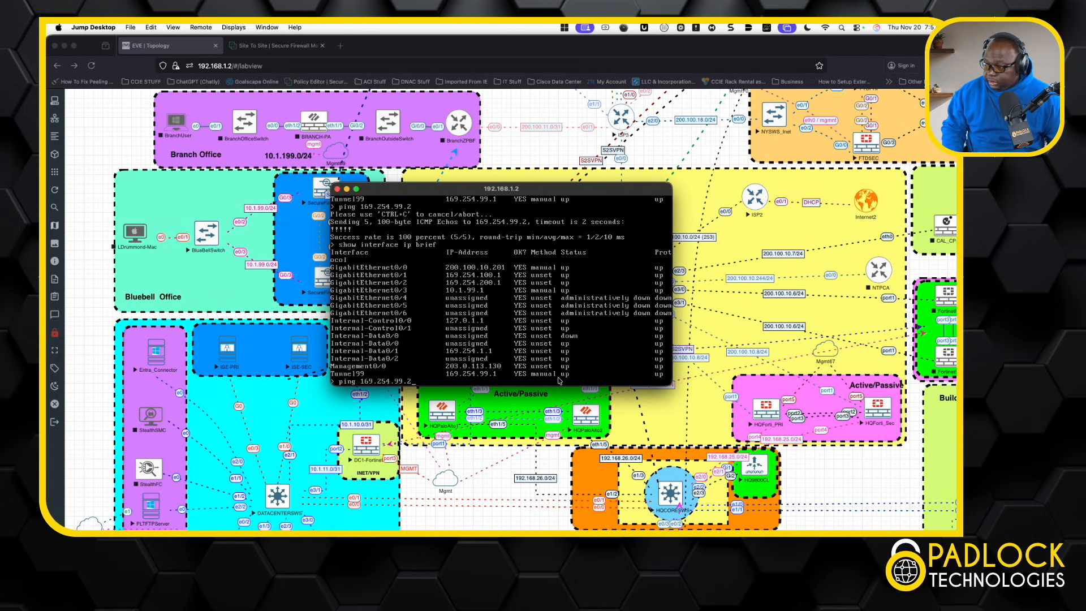
{"action": "key", "text": "Return"}
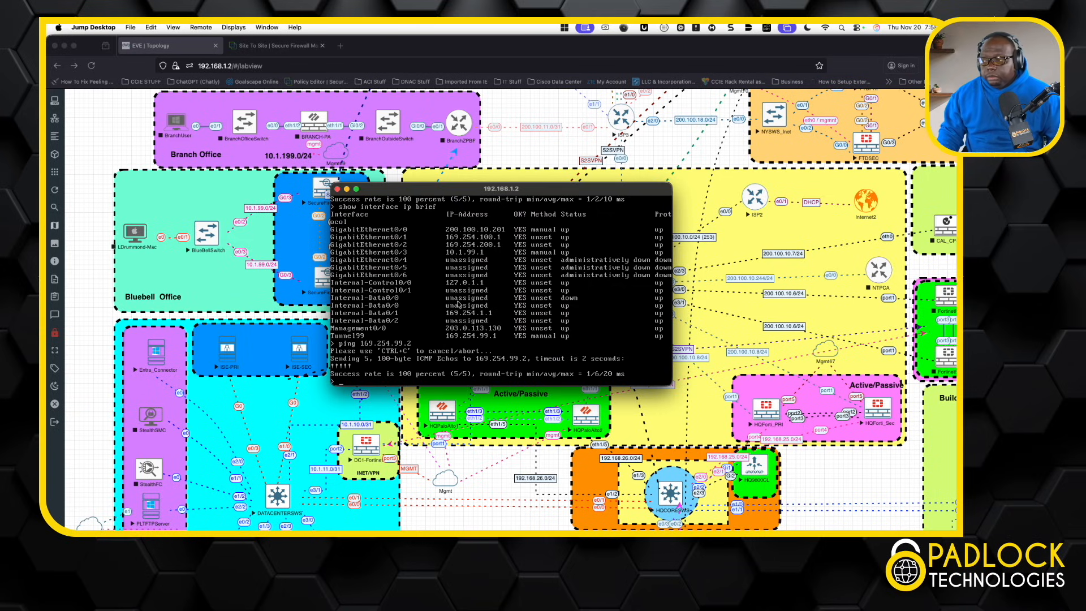
{"action": "left_click", "coordinate": [285, 46]}
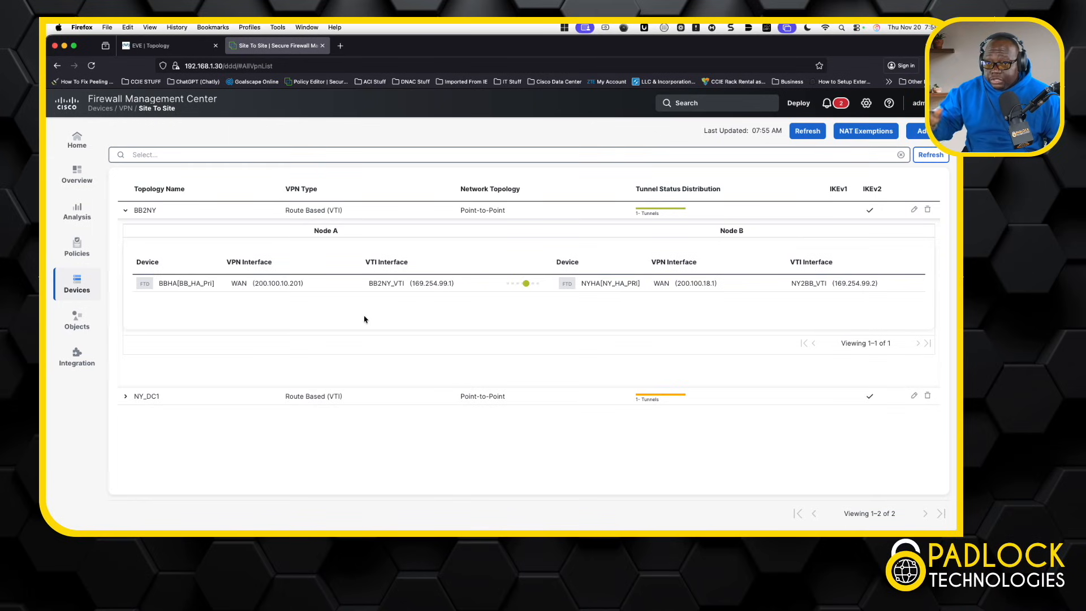
Step: Open the BBHA high-availability pair for editing from Devices > Device Management
{"action": "left_click", "coordinate": [85, 286]}
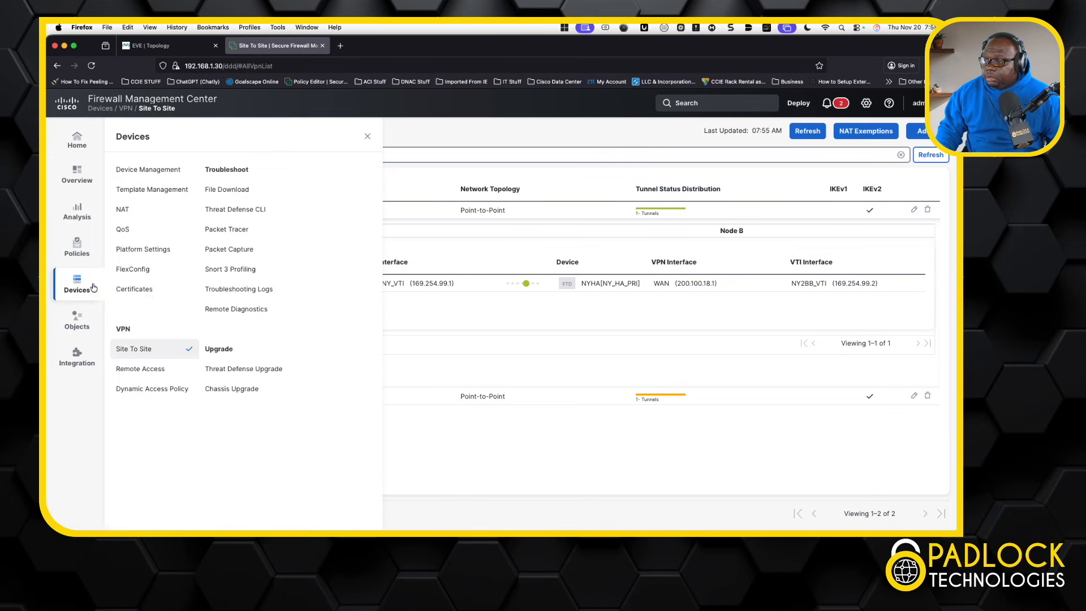
{"action": "right_click", "coordinate": [162, 173]}
{"action": "left_click", "coordinate": [147, 176]}
{"action": "left_click", "coordinate": [148, 176]}
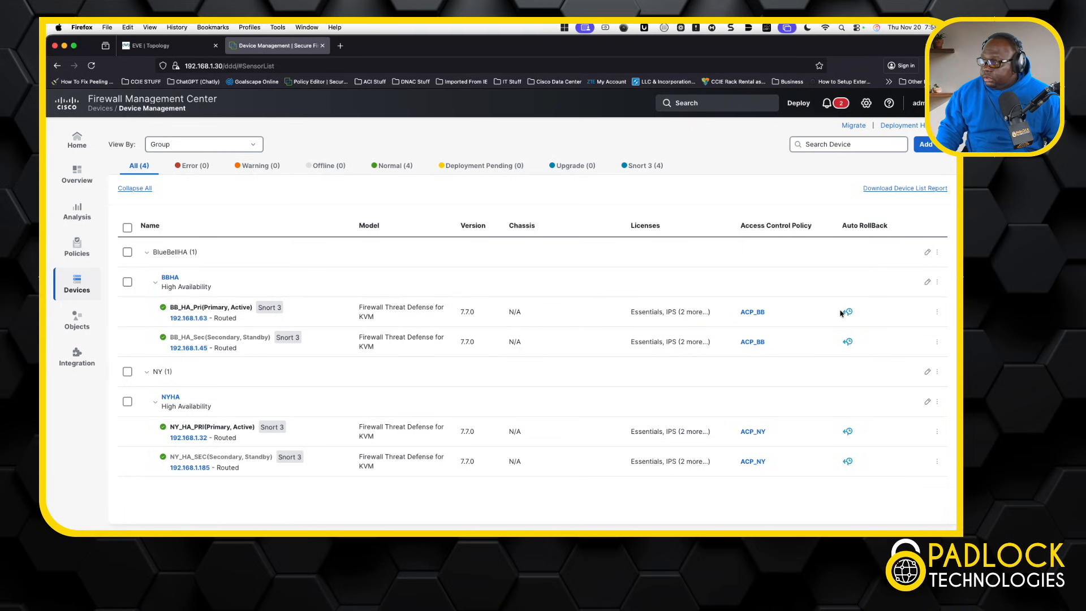
{"action": "left_click", "coordinate": [928, 282]}
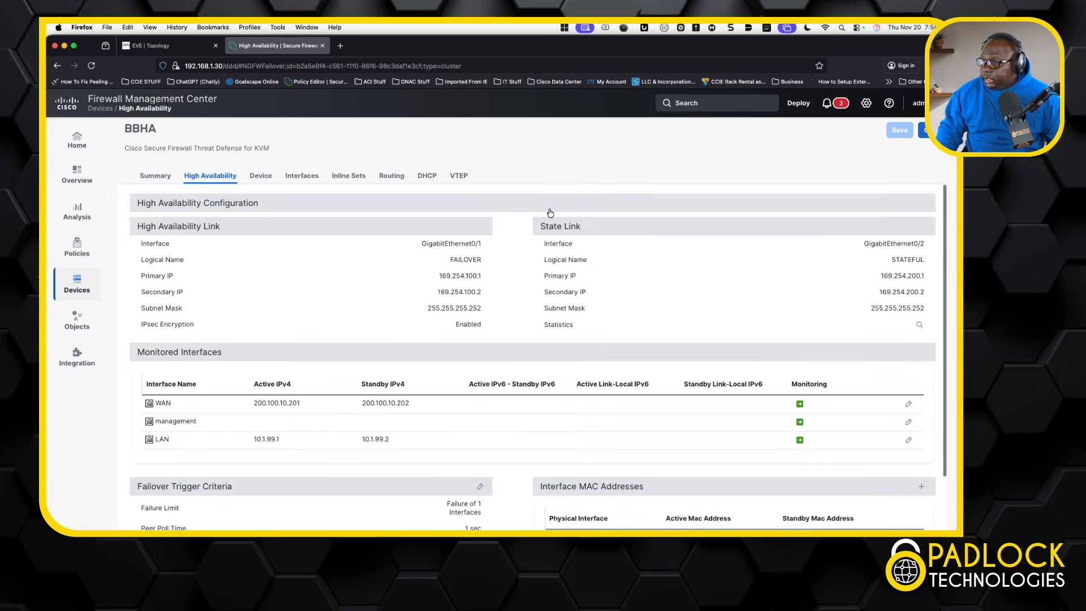
Step: Tick Enable BGP on BBHA's Routing > BGP general settings page
{"action": "left_click", "coordinate": [394, 176]}
{"action": "scroll", "coordinate": [170, 351], "scroll_direction": "down", "scroll_amount": 2}
{"action": "left_click", "coordinate": [145, 504]}
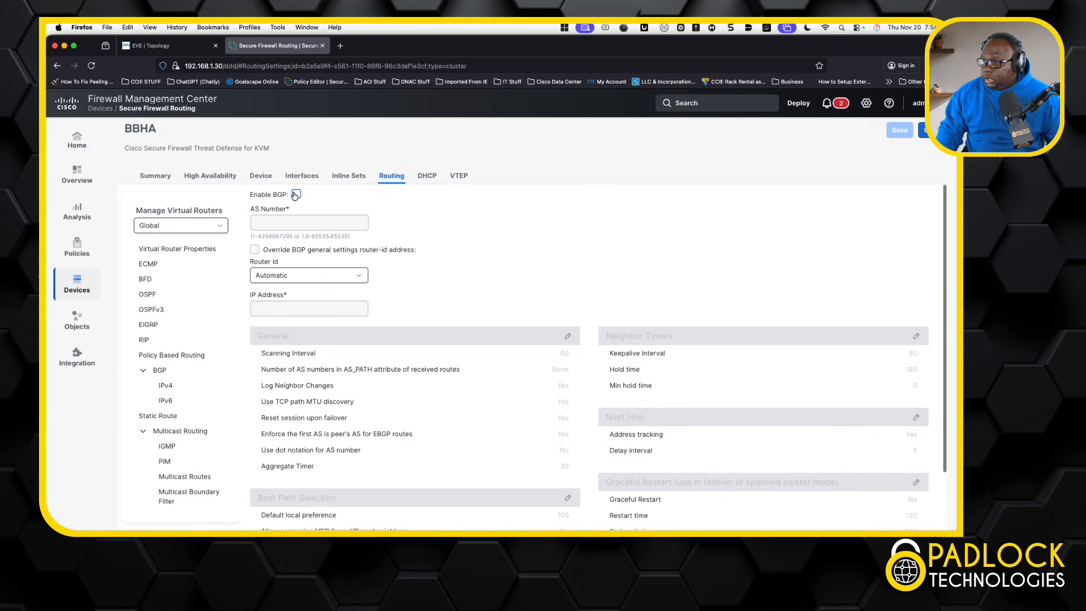
{"action": "left_click", "coordinate": [295, 194]}
{"action": "left_click", "coordinate": [300, 224]}
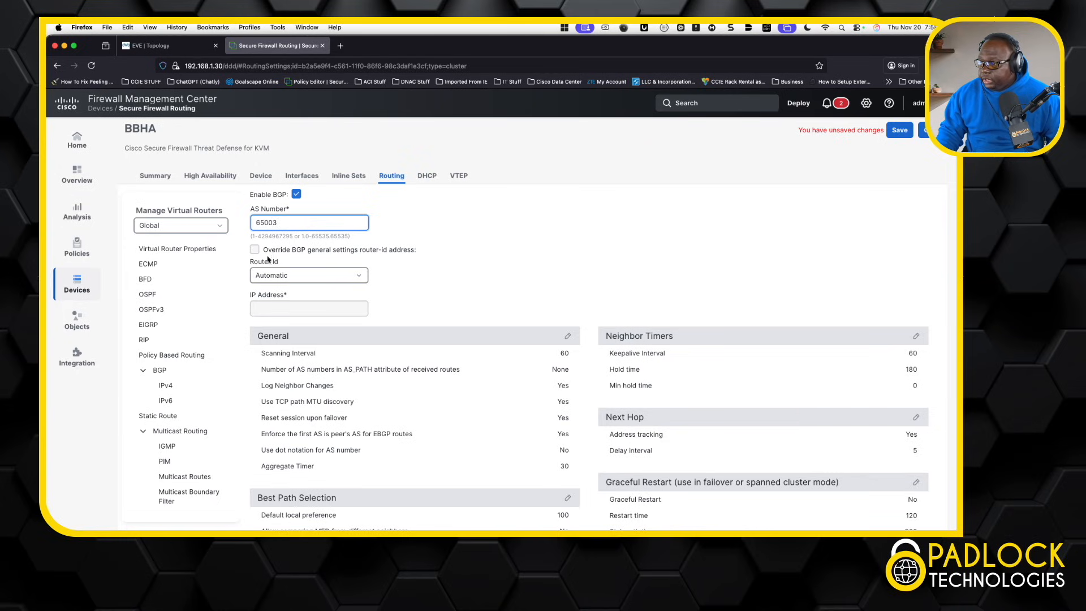
Step: Set BGP AS number 65003 with Router Id left Automatic, then open BGP IPv4 settings
{"action": "left_click", "coordinate": [296, 277]}
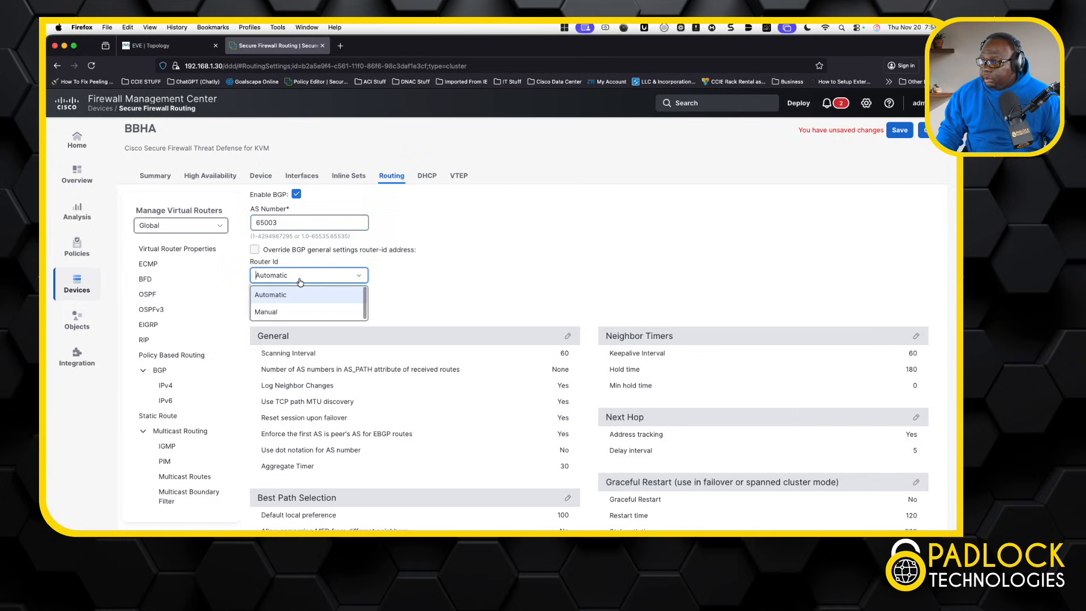
{"action": "left_click", "coordinate": [321, 313]}
{"action": "left_click", "coordinate": [307, 312]}
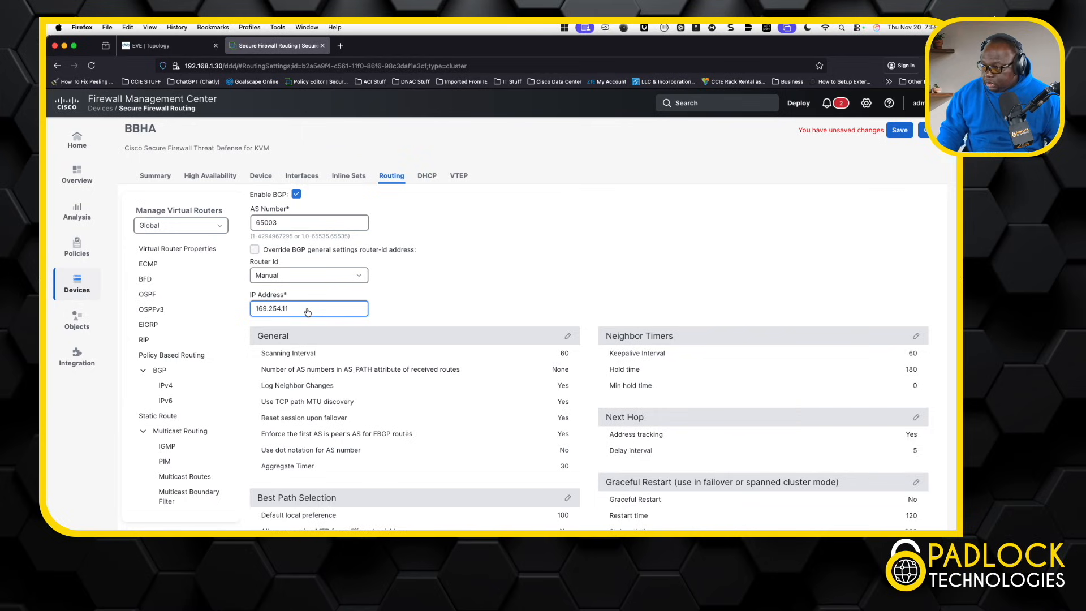
{"action": "left_click", "coordinate": [294, 276]}
{"action": "left_click", "coordinate": [283, 292]}
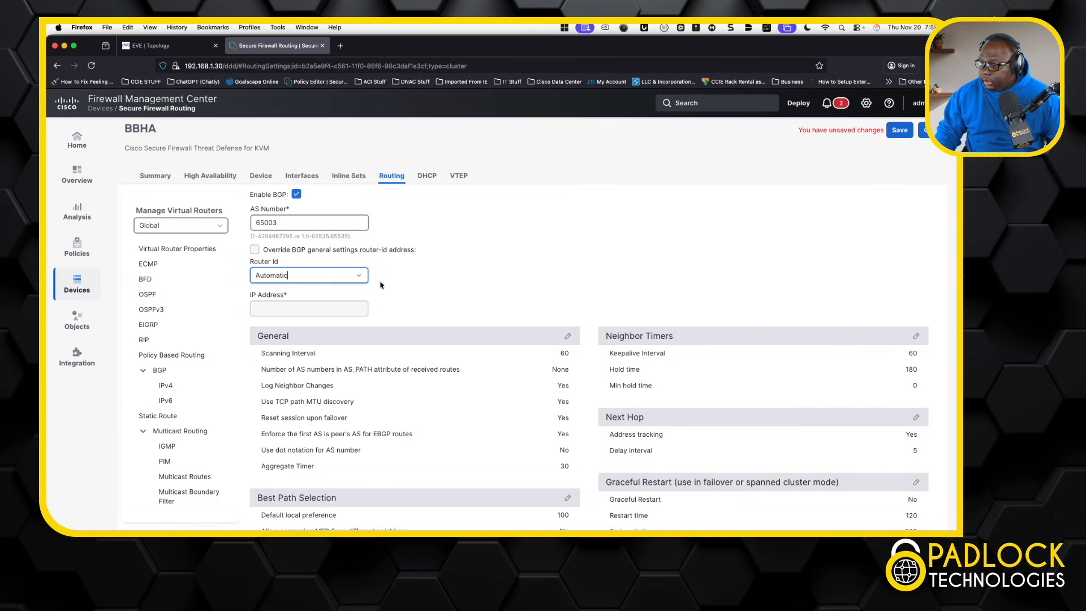
{"action": "left_click", "coordinate": [183, 385]}
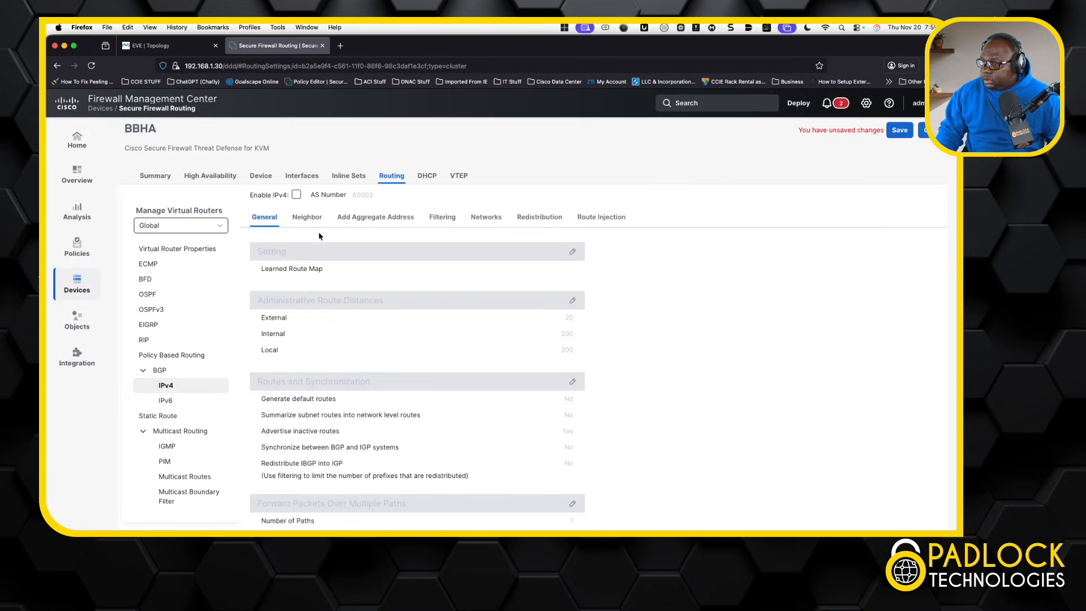
Step: On BBHA's IPv4 Neighbor tab, add enabled neighbor 169.254.99.2, remote AS 65002, outgoing AS path filter 1
{"action": "left_click", "coordinate": [308, 219]}
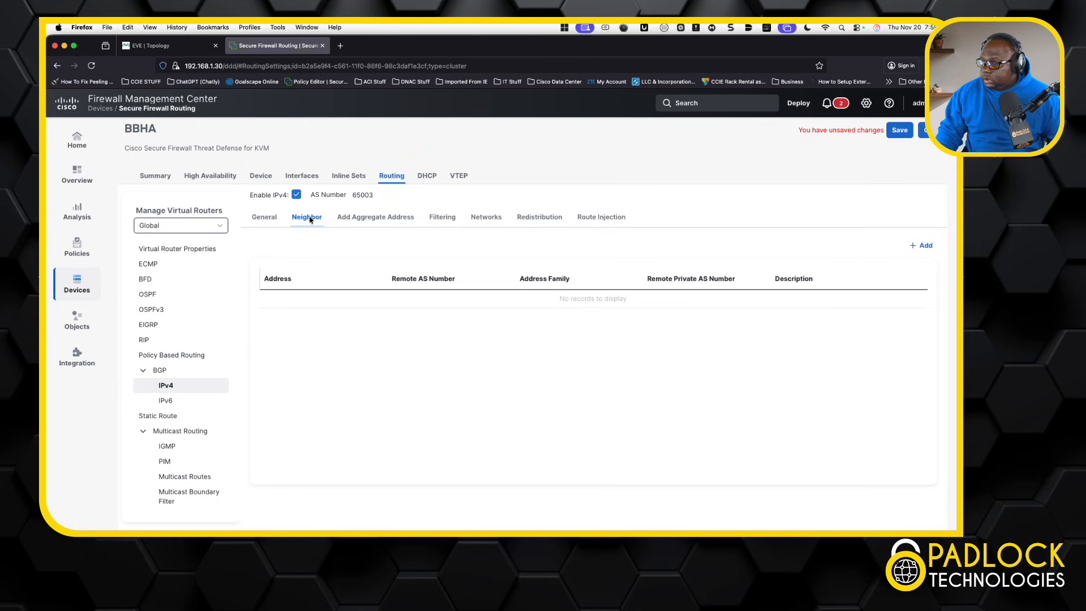
{"action": "left_click", "coordinate": [924, 245]}
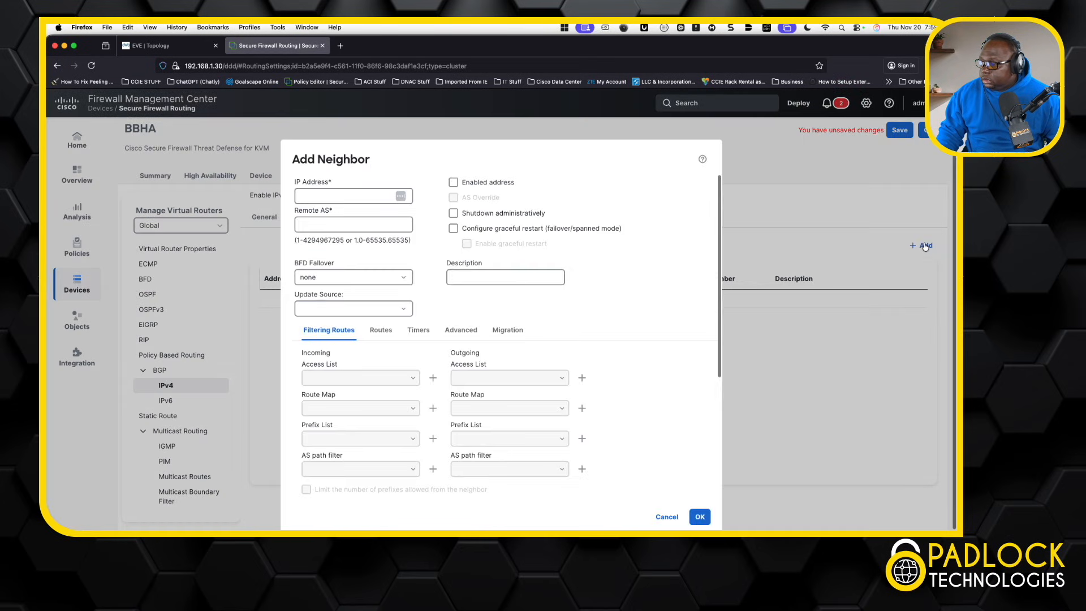
{"action": "left_click", "coordinate": [365, 197]}
{"action": "type", "text": "1"}
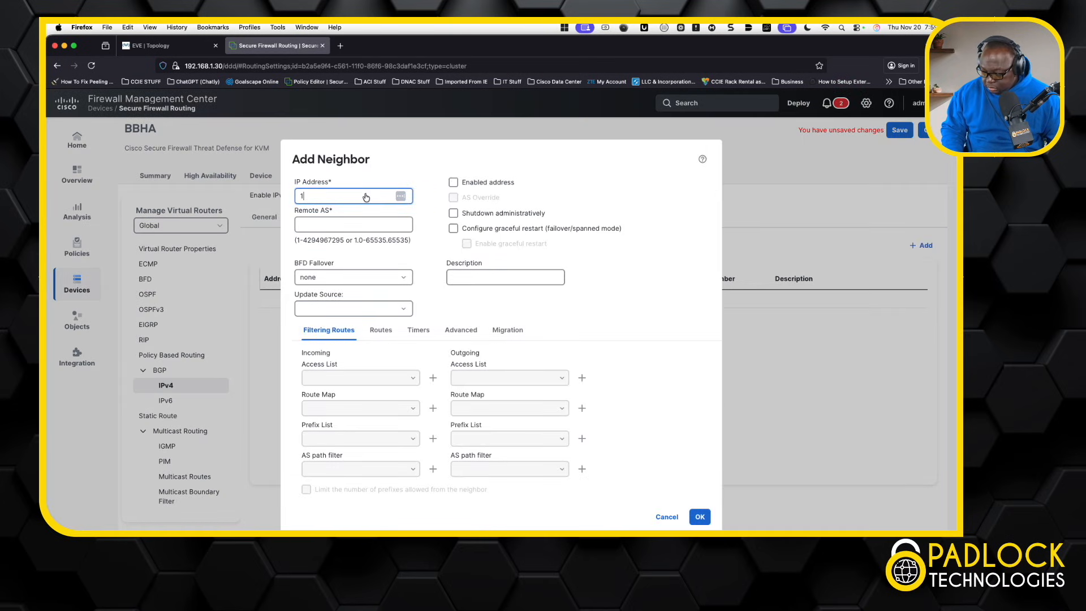
{"action": "type", "text": "69.254.99.2"}
{"action": "left_click", "coordinate": [342, 225]}
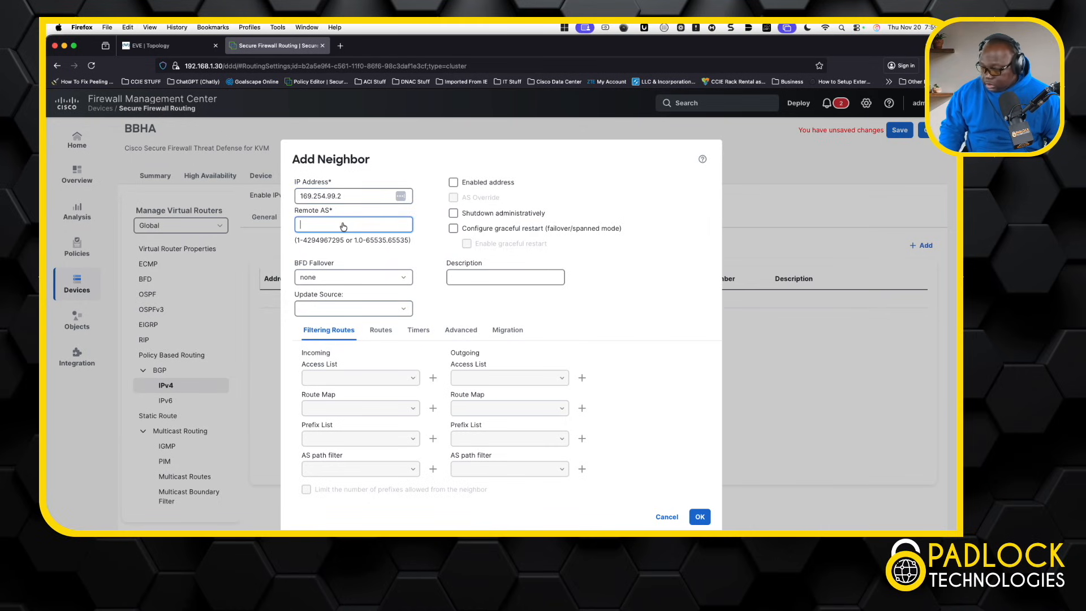
{"action": "type", "text": "65002"}
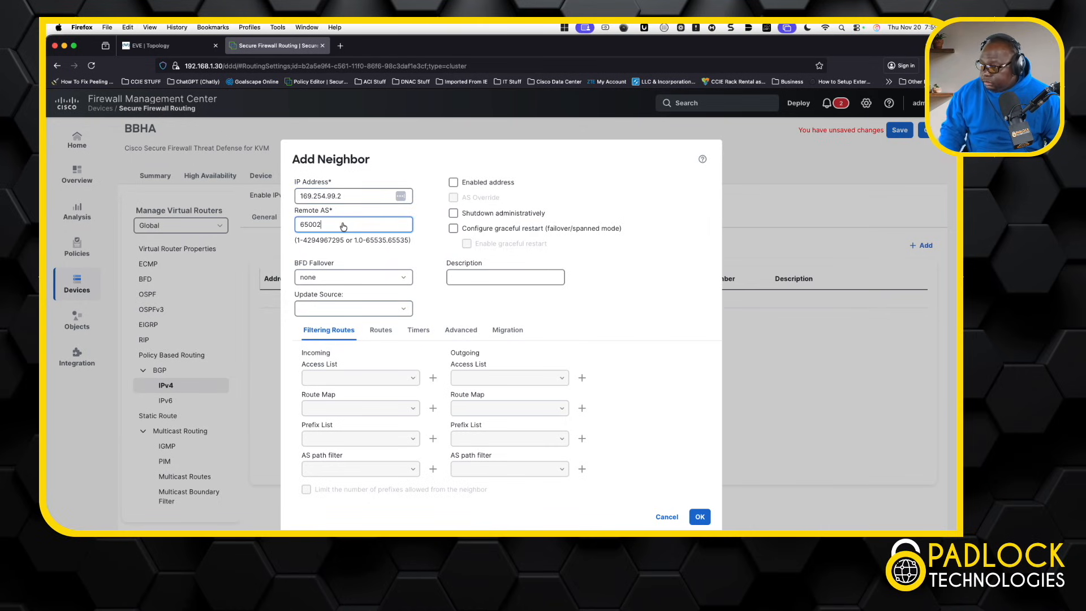
{"action": "left_click", "coordinate": [453, 182]}
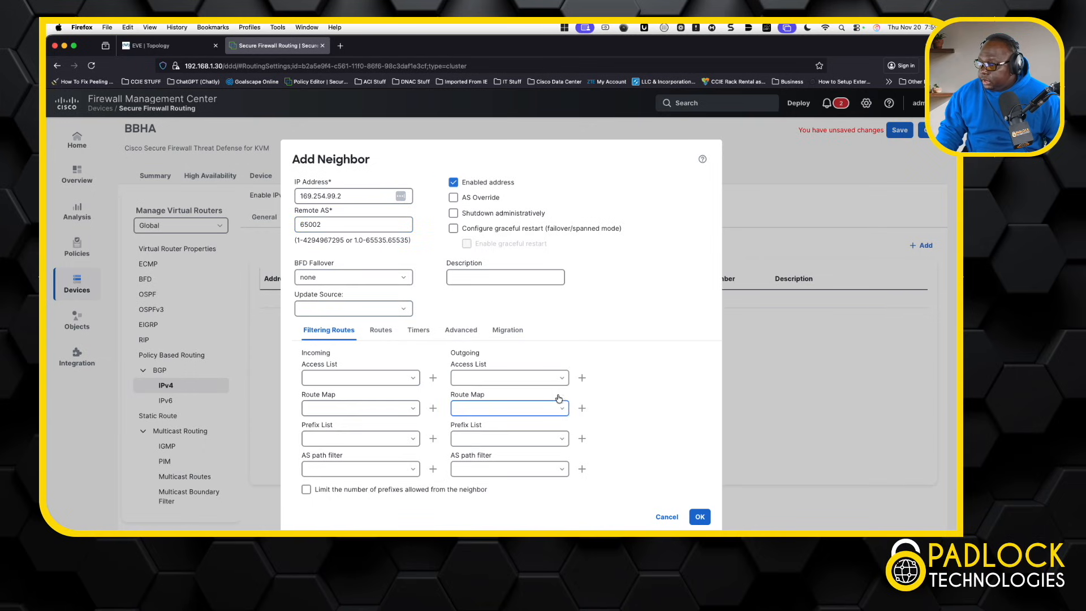
{"action": "left_click", "coordinate": [547, 471]}
{"action": "left_click", "coordinate": [562, 469]}
{"action": "left_click", "coordinate": [534, 485]}
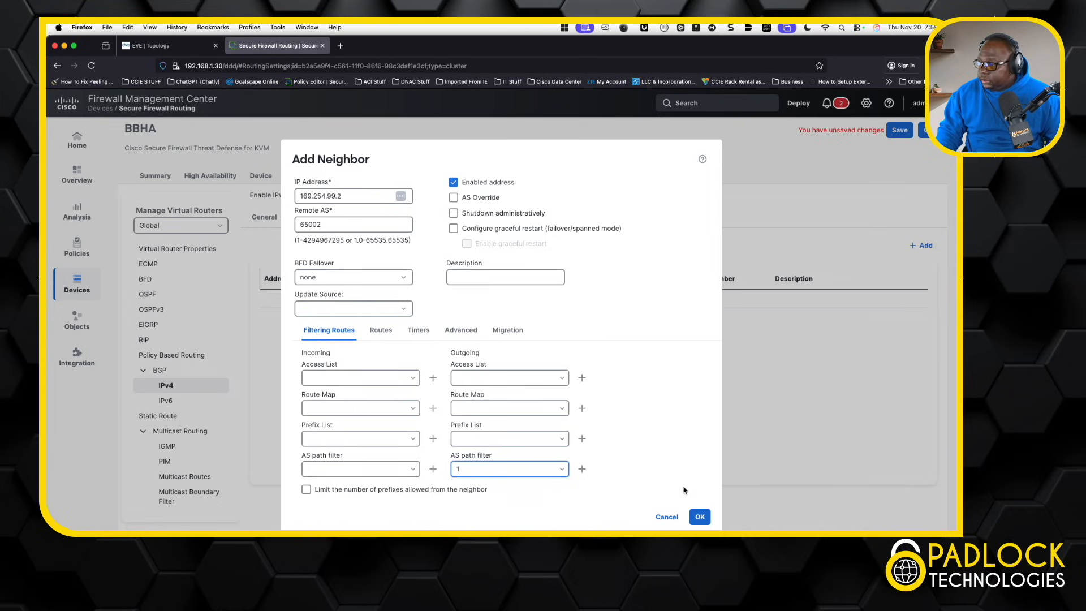
{"action": "left_click", "coordinate": [700, 515]}
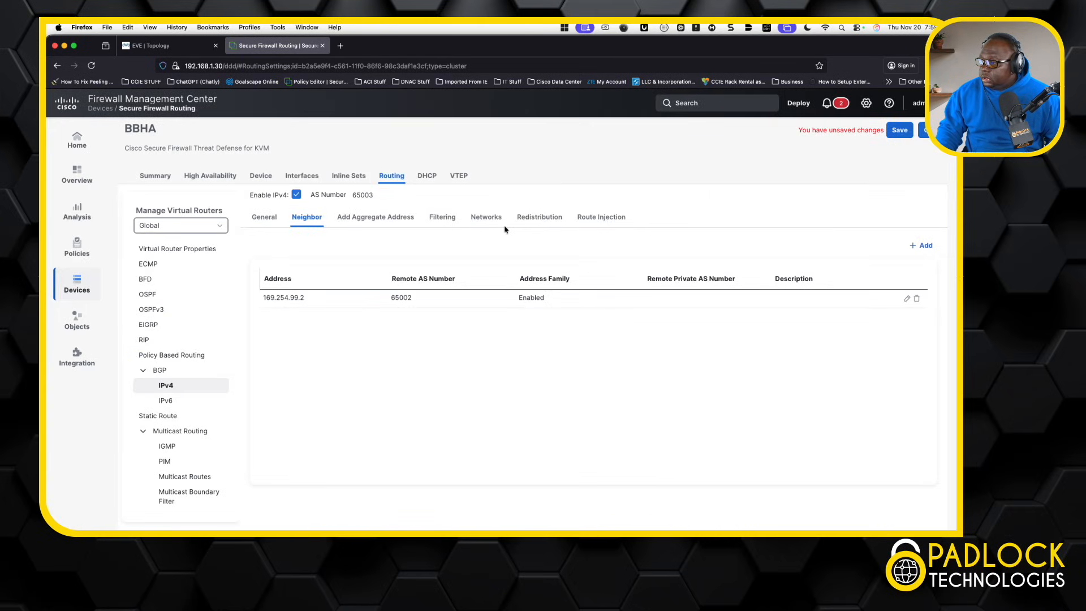
Step: Start adding a BGP-advertised network after checking the LAN subnet on the EVE topology
{"action": "left_click", "coordinate": [485, 222]}
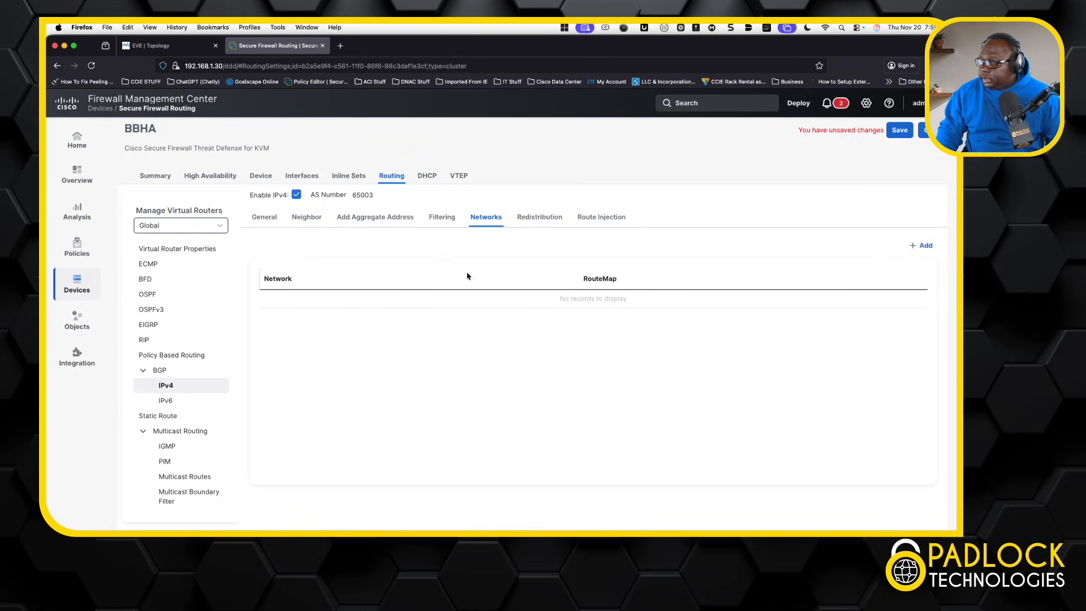
{"action": "left_click", "coordinate": [925, 245]}
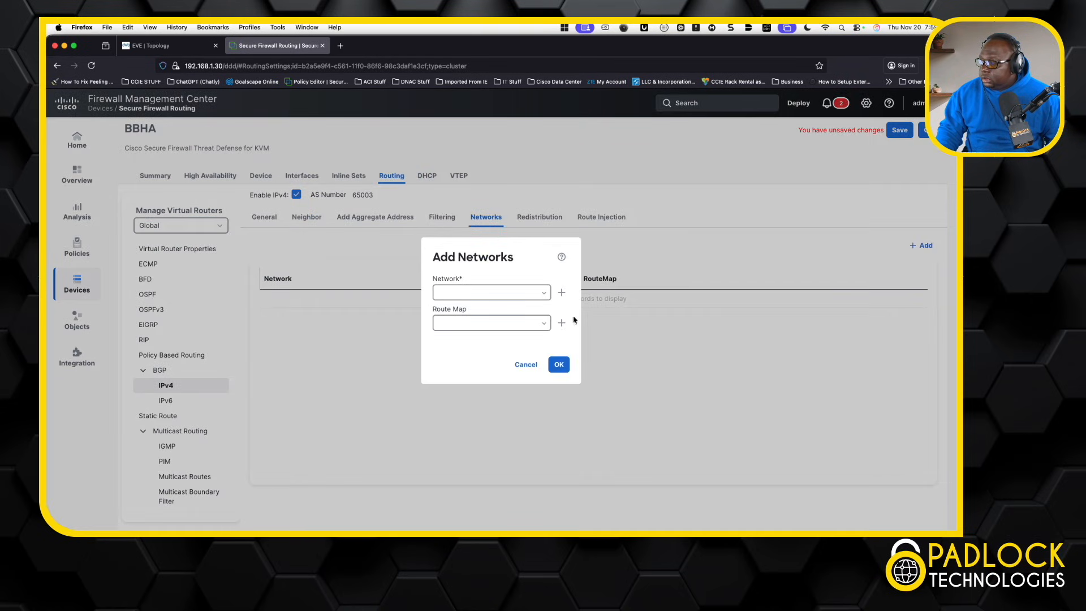
{"action": "left_click", "coordinate": [176, 50]}
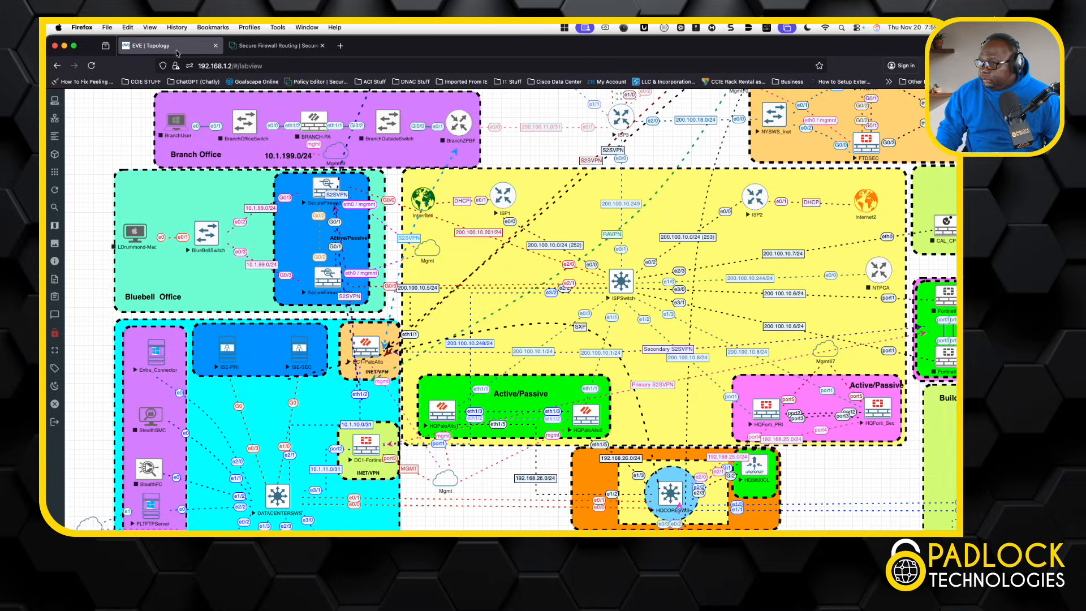
{"action": "left_click", "coordinate": [267, 45]}
Step: Create network object 10.1.99.0_24 with network address 10.1.99.0/24
{"action": "left_click", "coordinate": [561, 294]}
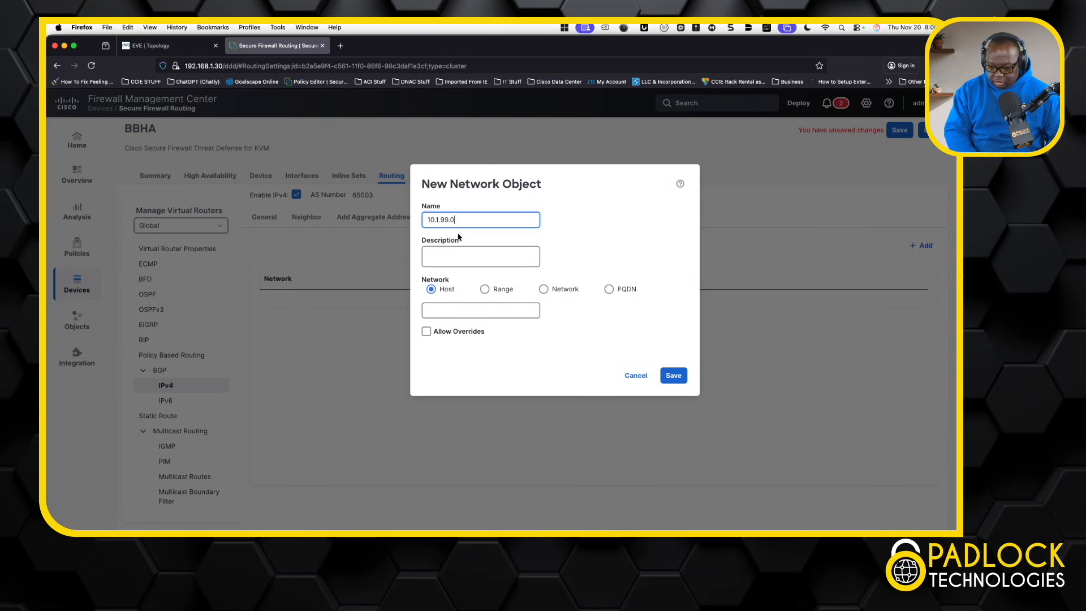
{"action": "type", "text": "24"}
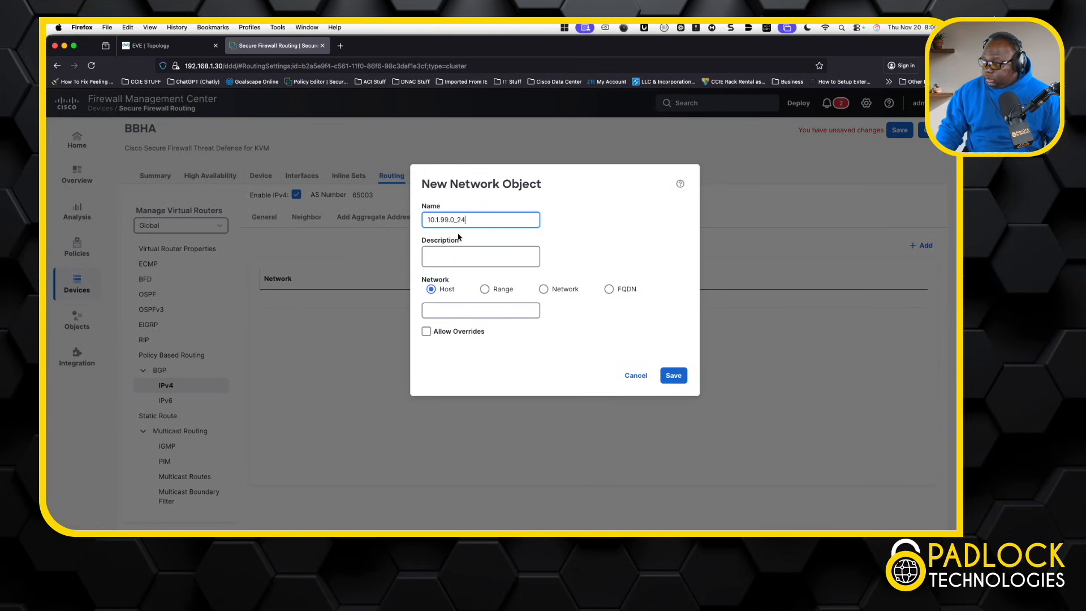
{"action": "left_click_drag", "start_coordinate": [470, 220], "coordinate": [425, 221]}
{"action": "key", "text": "super+c"}
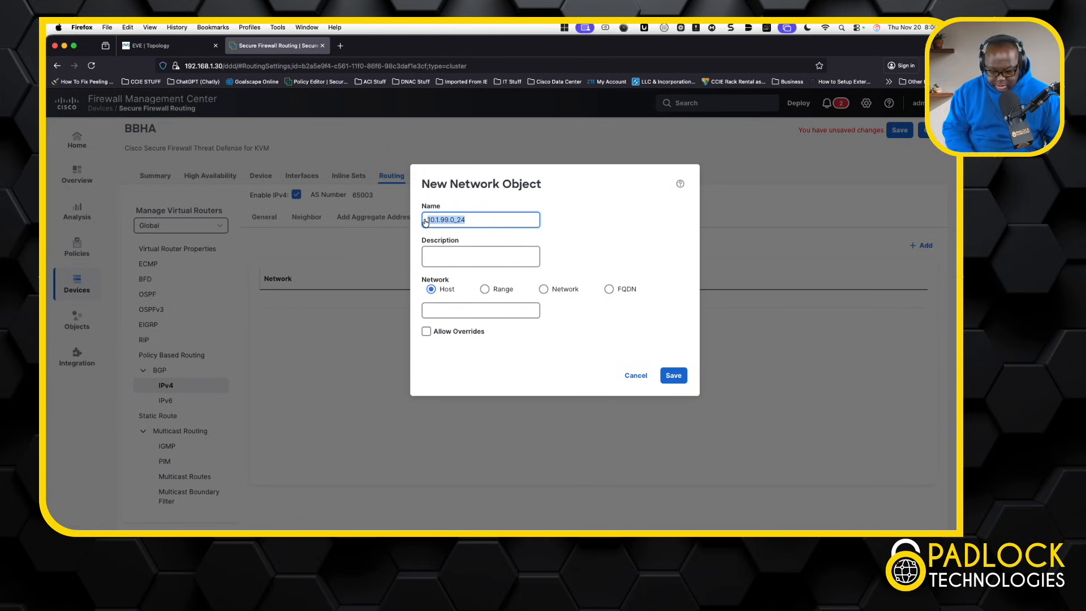
{"action": "left_click", "coordinate": [459, 310]}
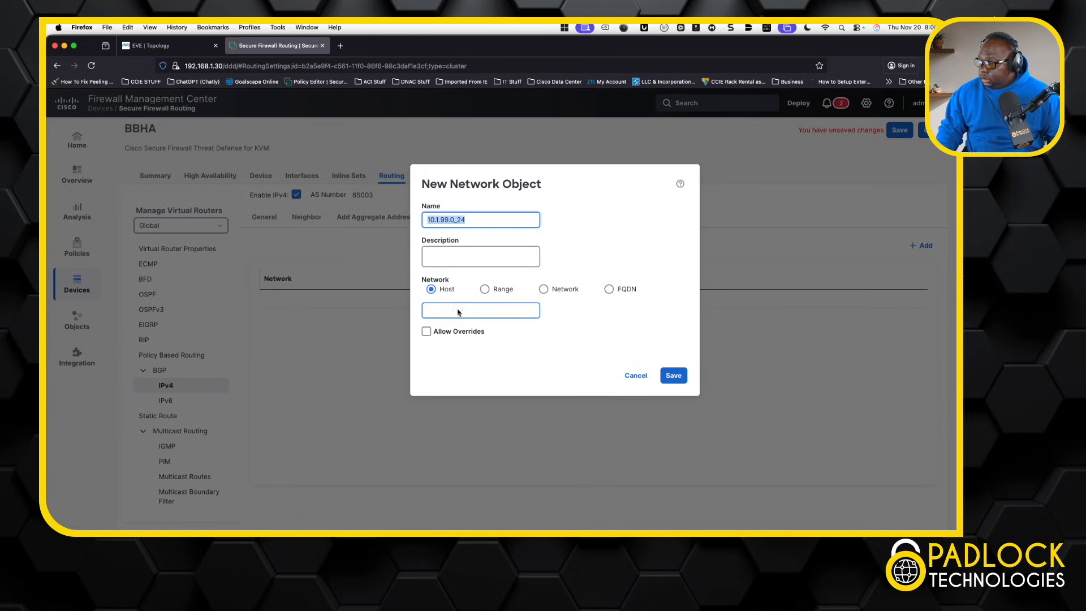
{"action": "key", "text": "super+v"}
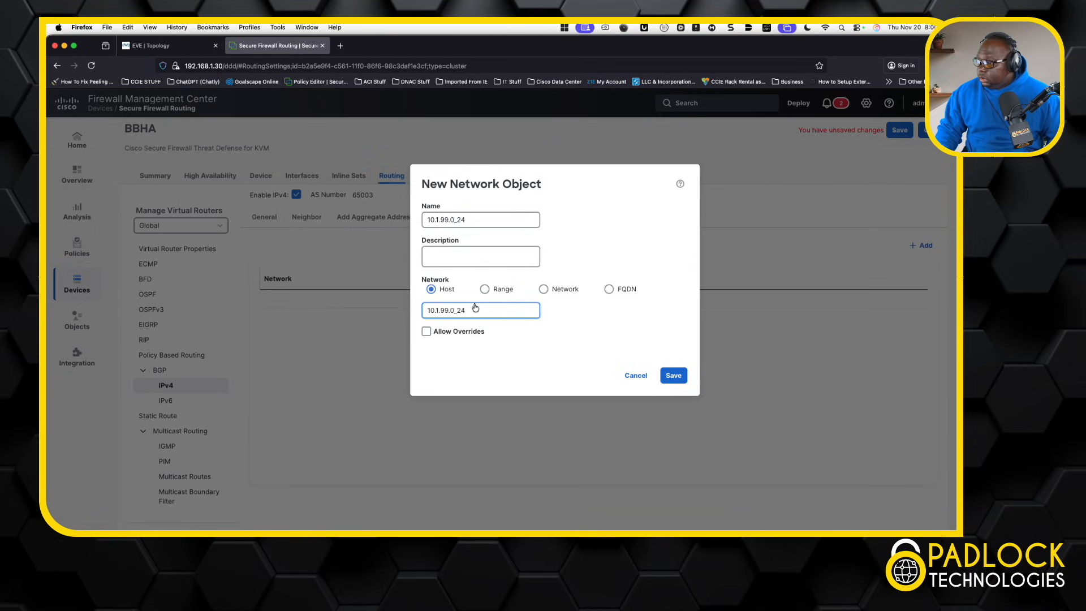
{"action": "left_click", "coordinate": [545, 289]}
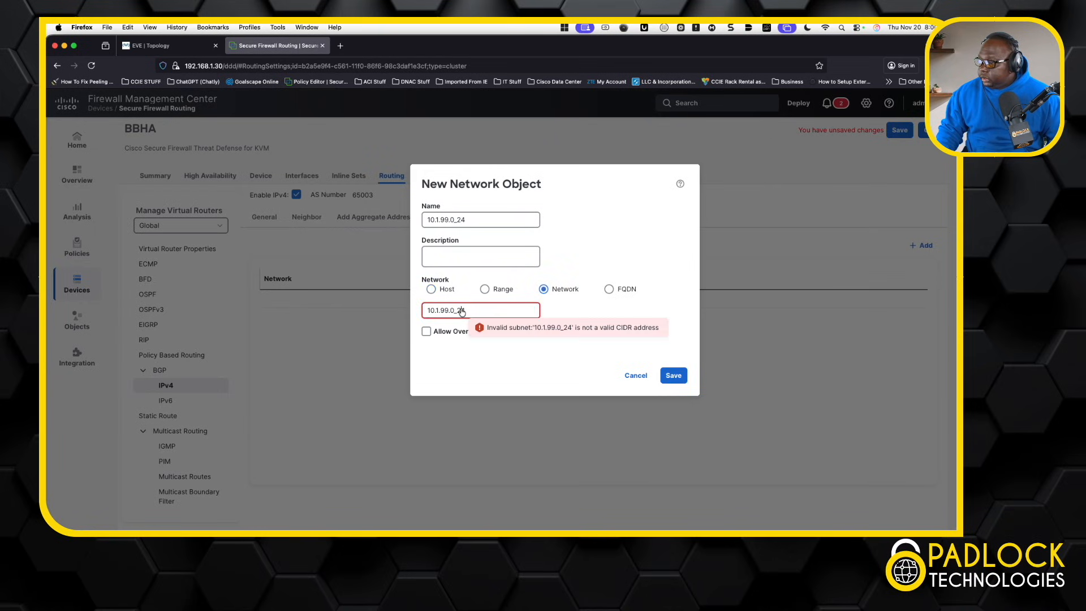
{"action": "left_click", "coordinate": [459, 310]}
{"action": "key", "text": "BackSpace"}
{"action": "type", "text": "/"}
{"action": "left_click", "coordinate": [678, 376]}
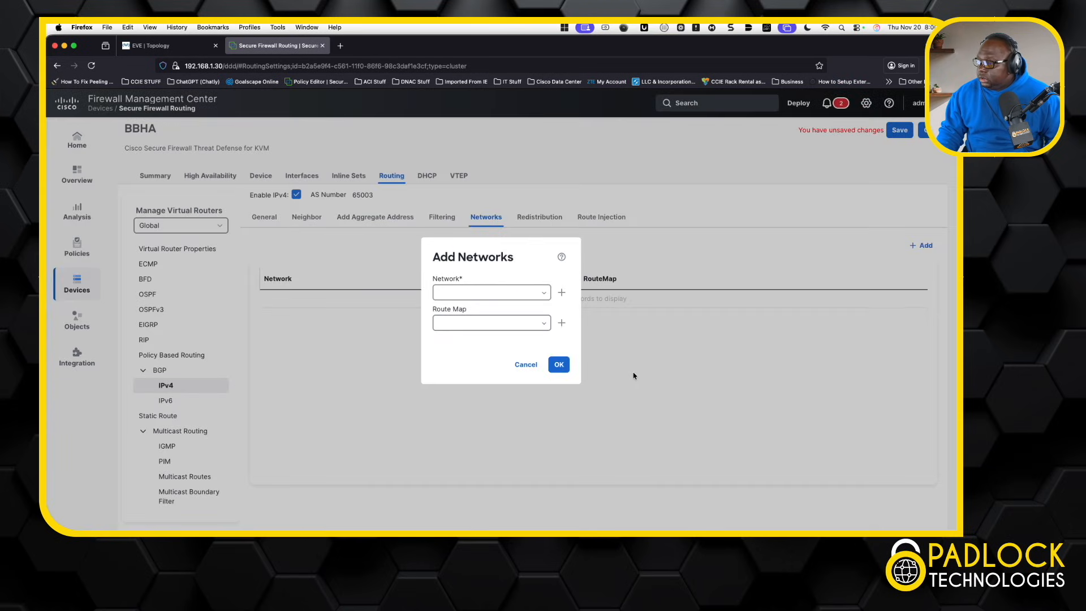
Step: Add the 10.1.99.0_24 object to BBHA's BGP IPv4 advertised networks
{"action": "left_click", "coordinate": [545, 297]}
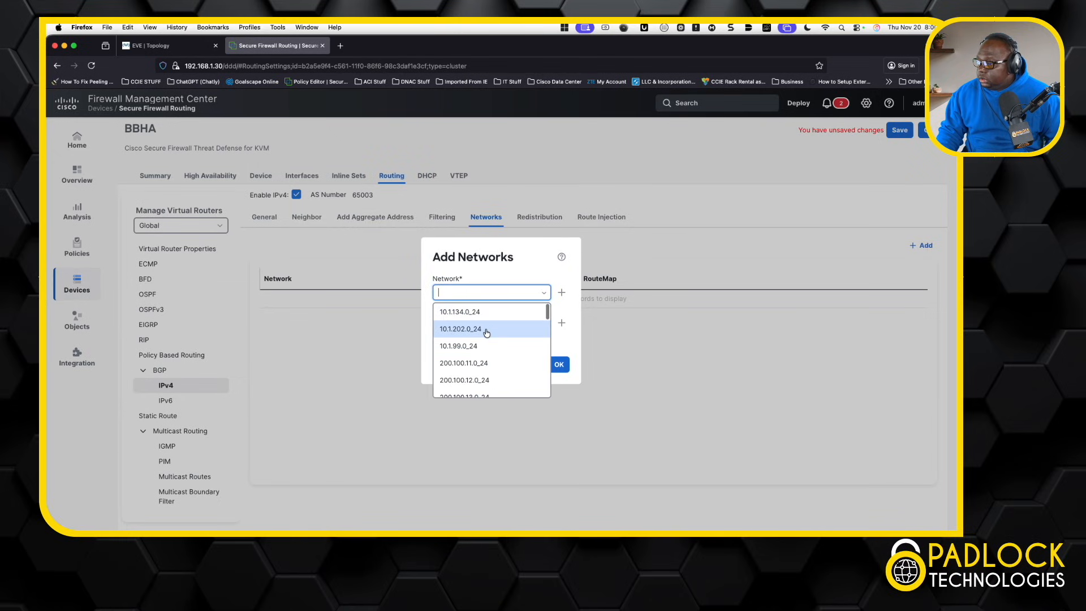
{"action": "left_click", "coordinate": [475, 347]}
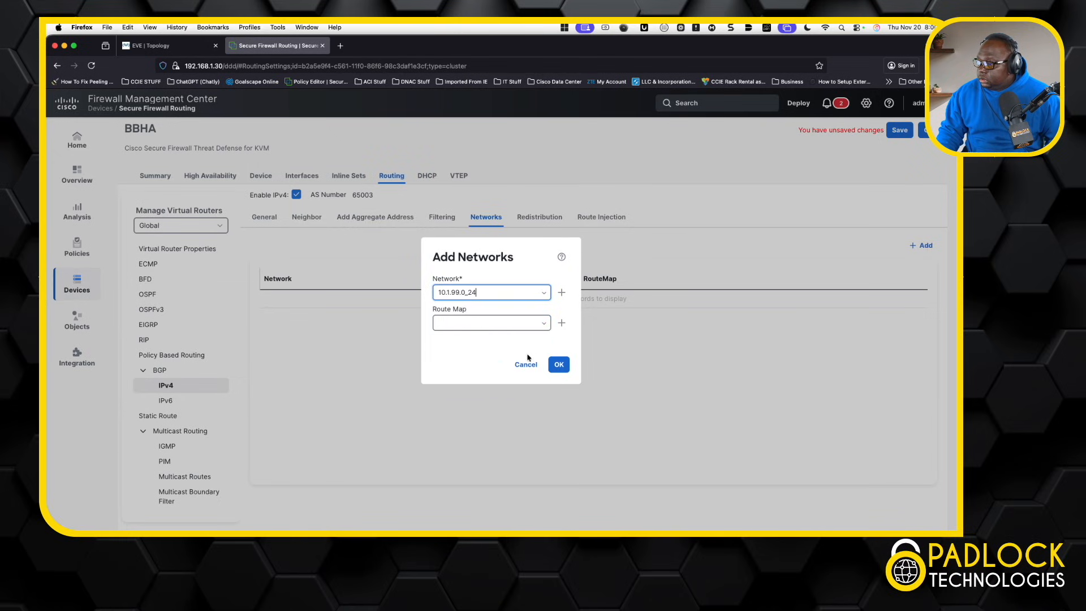
{"action": "left_click", "coordinate": [558, 365]}
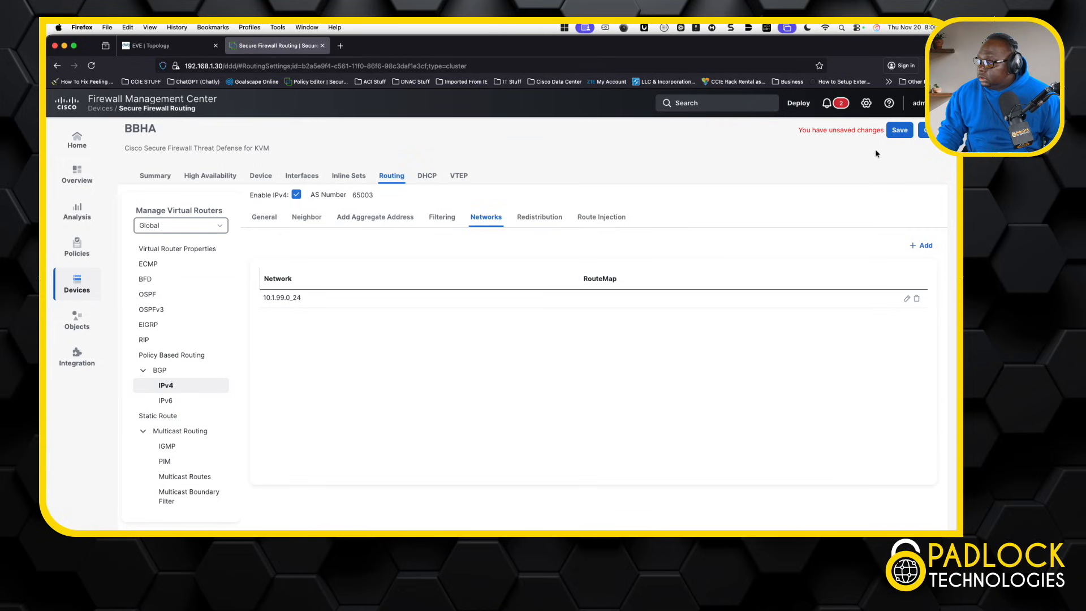
Step: Save BBHA's routing changes and go to Devices > Device Management
{"action": "left_click", "coordinate": [903, 136]}
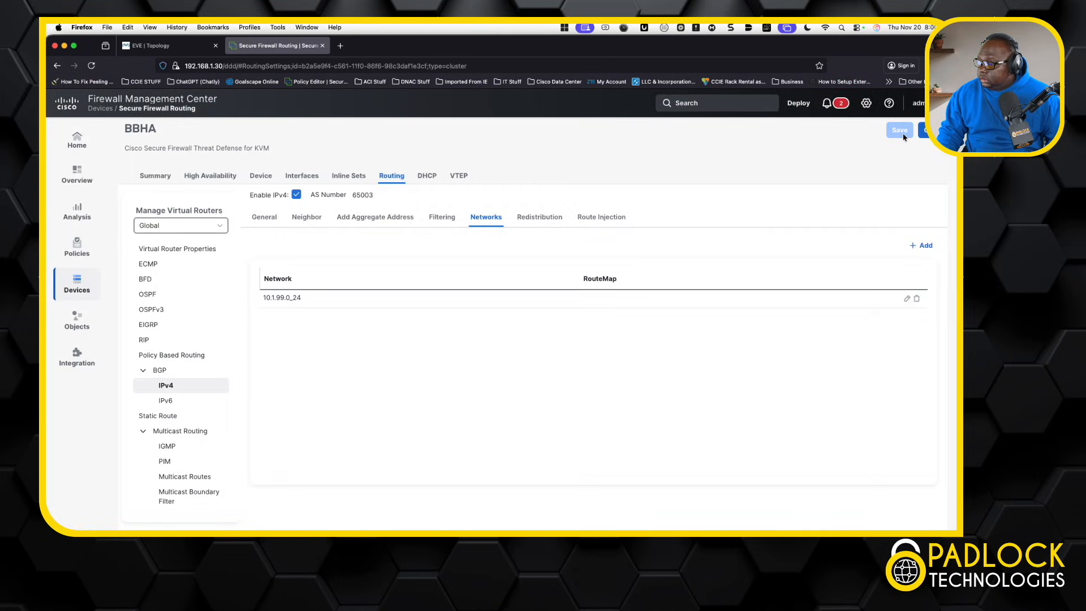
{"action": "left_click", "coordinate": [82, 292]}
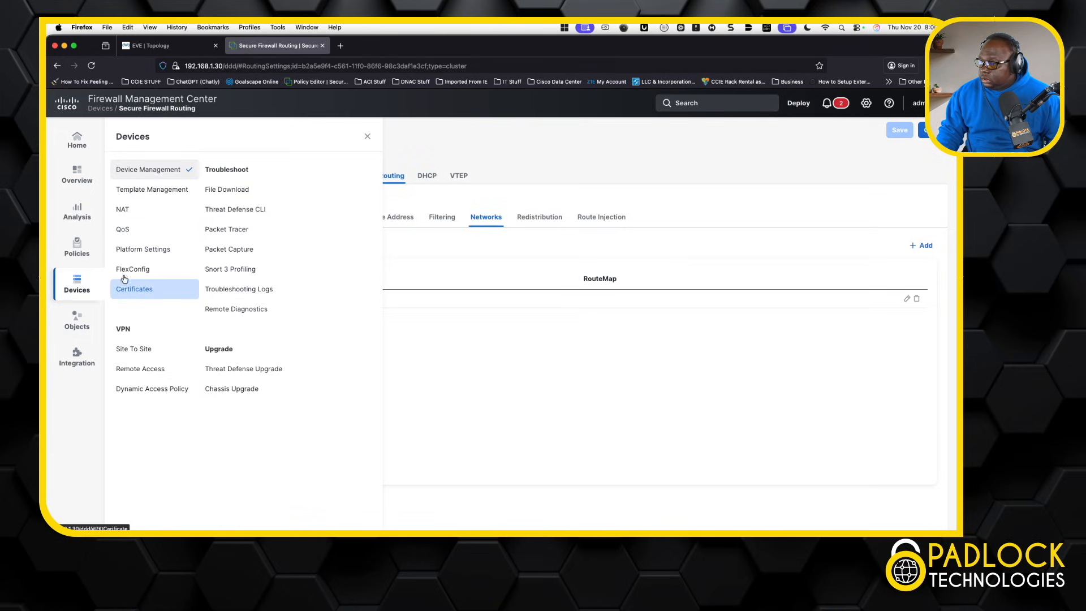
{"action": "left_click", "coordinate": [150, 172]}
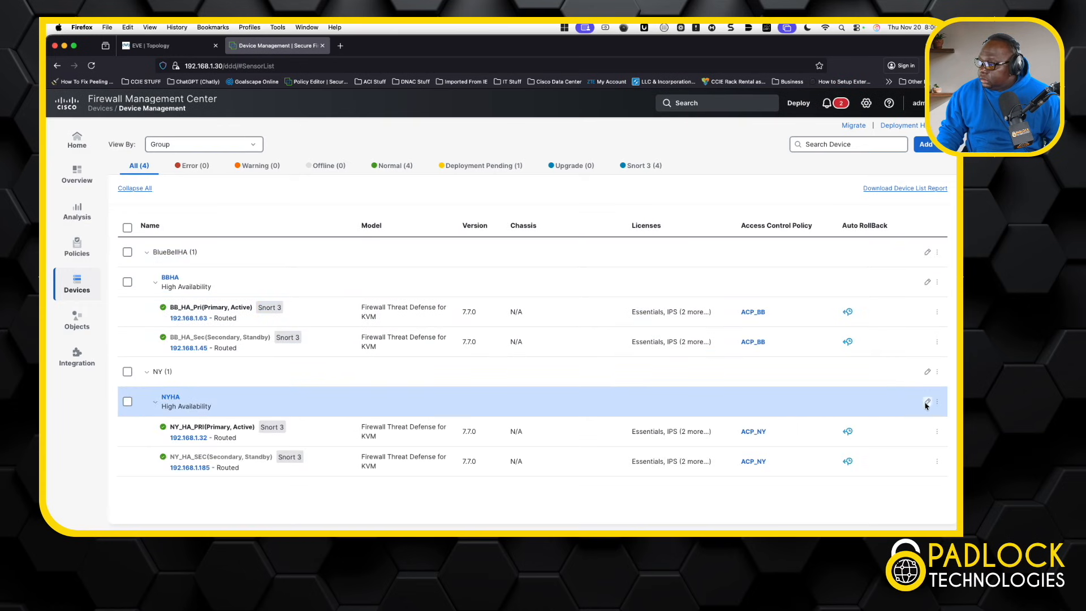
Step: Edit NYHA, review its Routing BGP pages for AS 65002, and open BGP > IPv4
{"action": "left_click", "coordinate": [927, 401]}
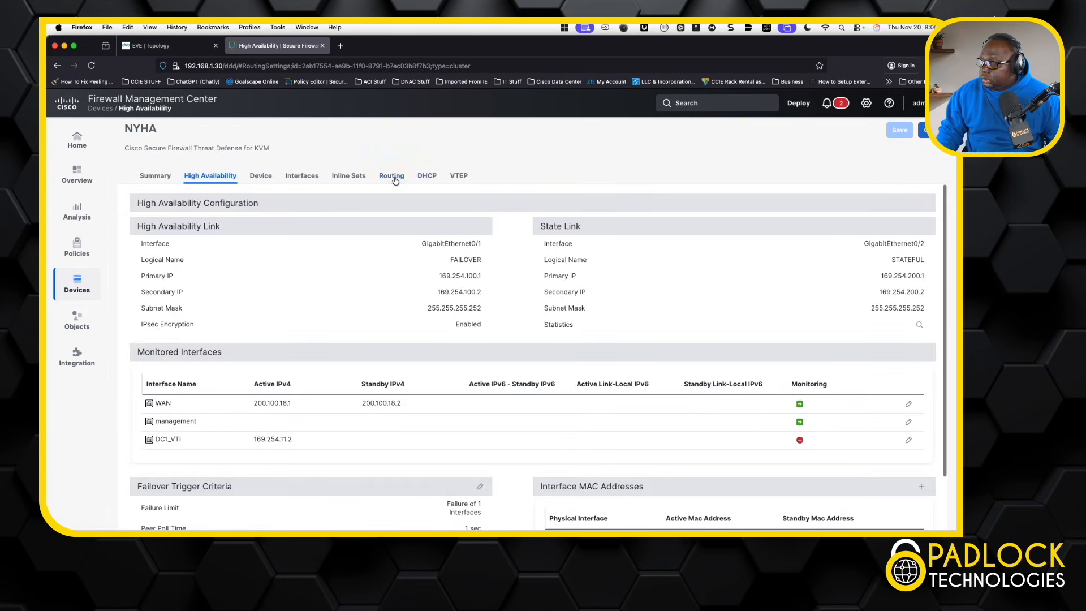
{"action": "left_click", "coordinate": [395, 177]}
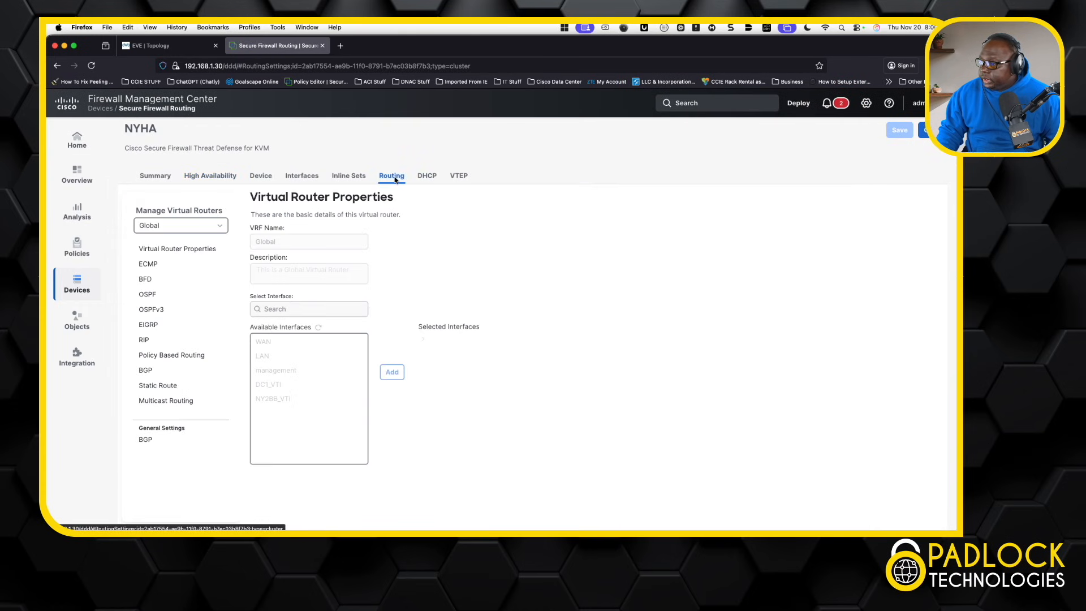
{"action": "left_click", "coordinate": [161, 374]}
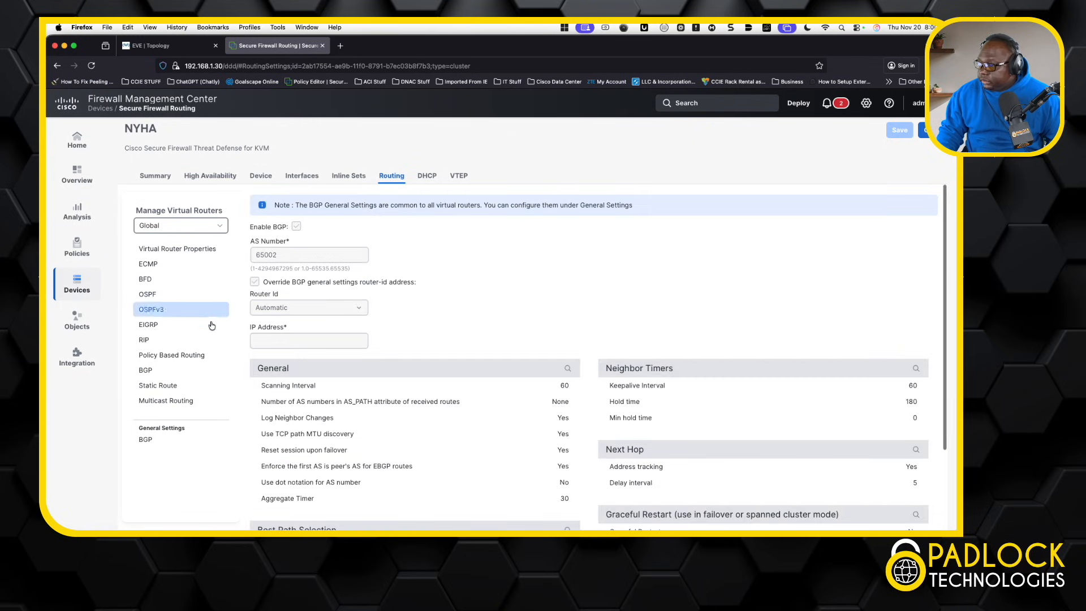
{"action": "scroll", "coordinate": [482, 281], "scroll_direction": "down", "scroll_amount": 3}
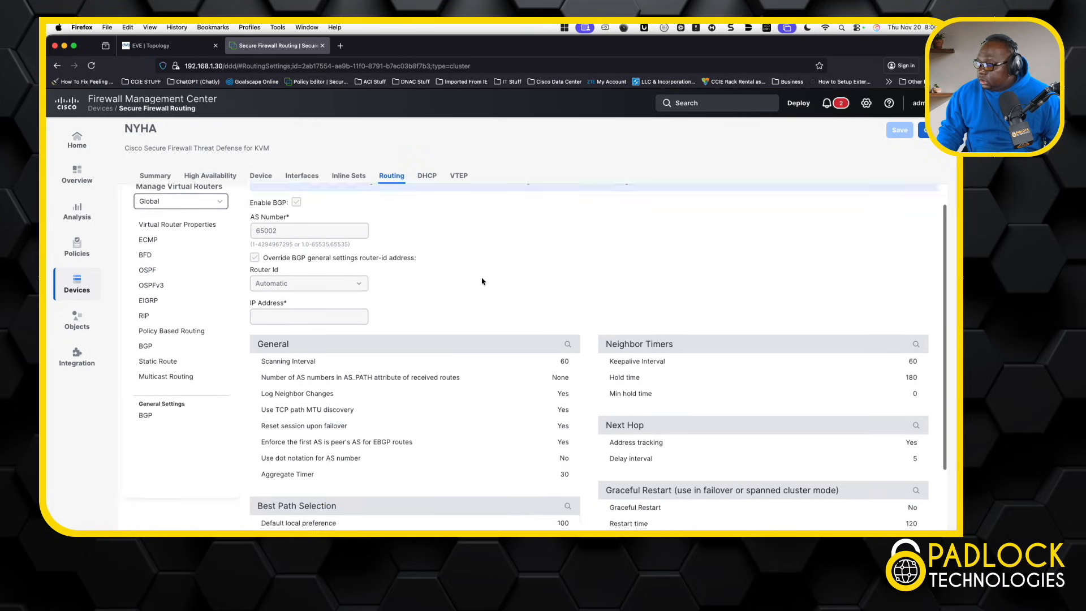
{"action": "scroll", "coordinate": [482, 281], "scroll_direction": "up", "scroll_amount": 1}
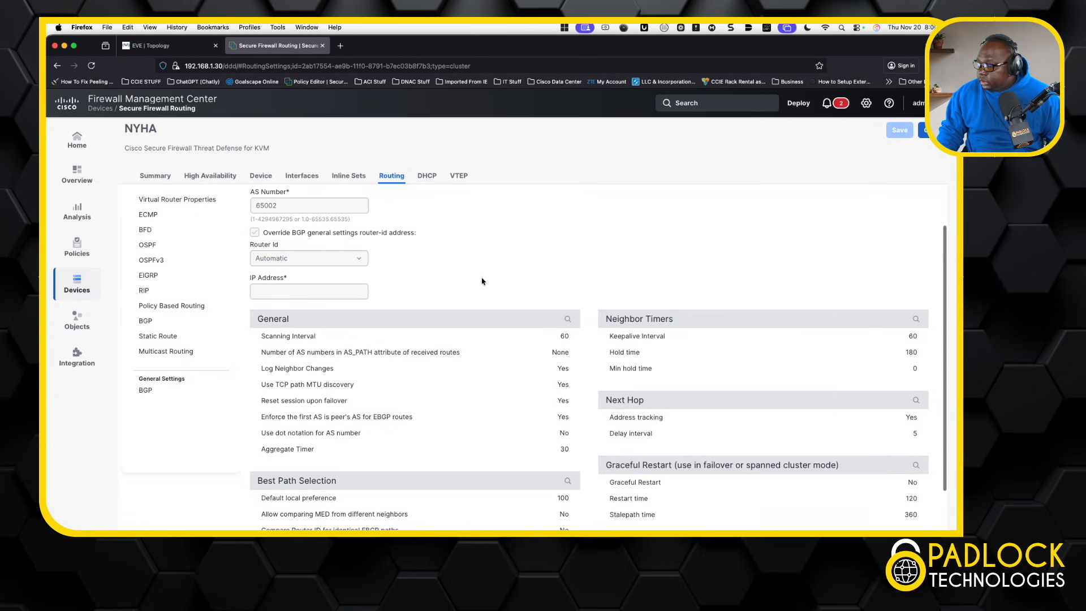
{"action": "scroll", "coordinate": [482, 281], "scroll_direction": "up", "scroll_amount": 2}
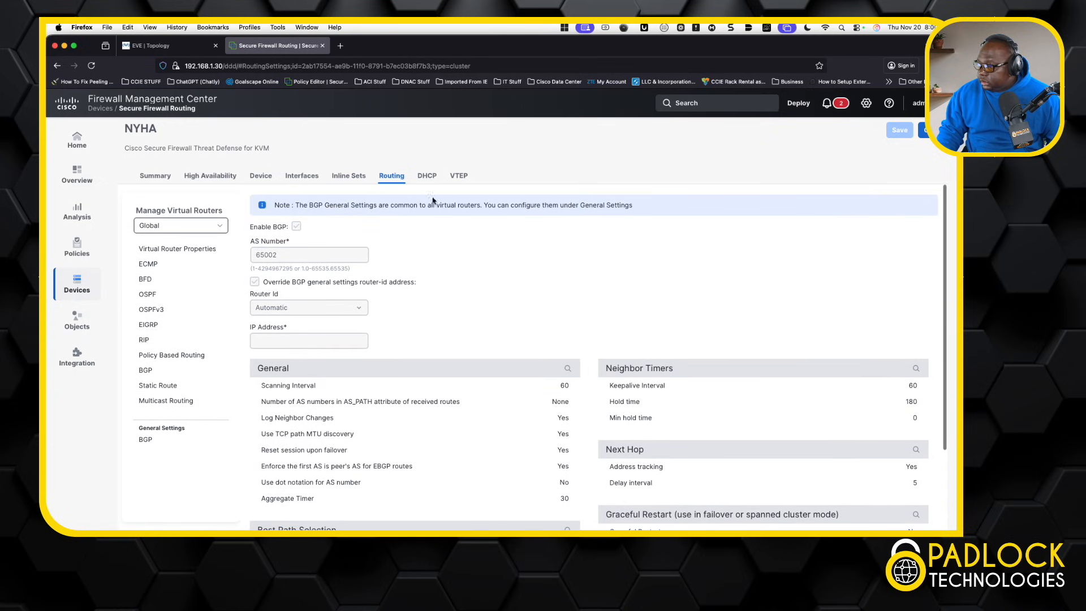
{"action": "left_click", "coordinate": [149, 441]}
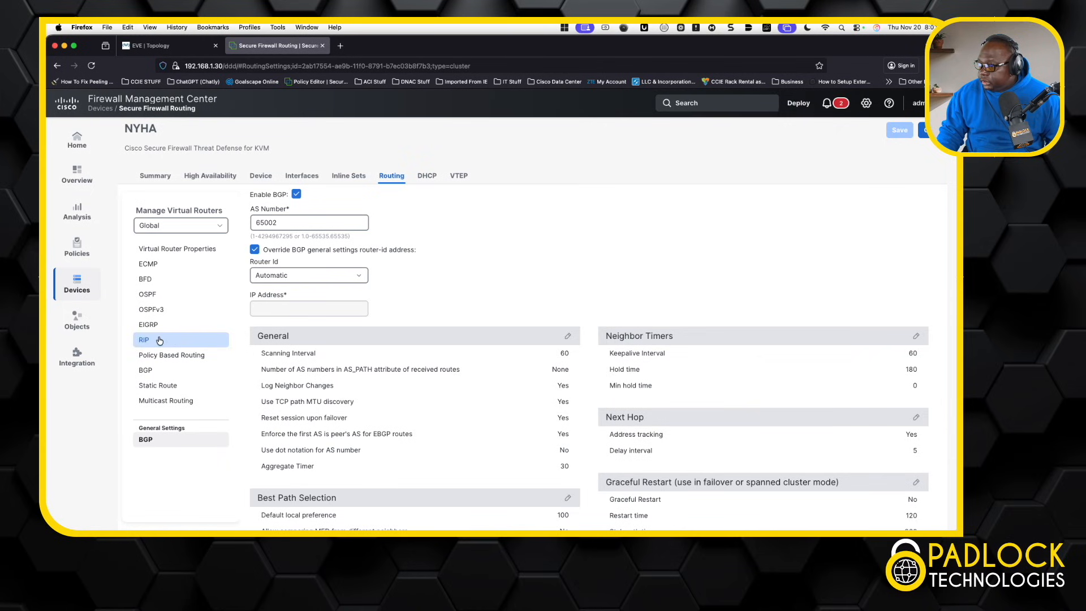
{"action": "left_click", "coordinate": [154, 371]}
{"action": "scroll", "coordinate": [388, 315], "scroll_direction": "down", "scroll_amount": 3}
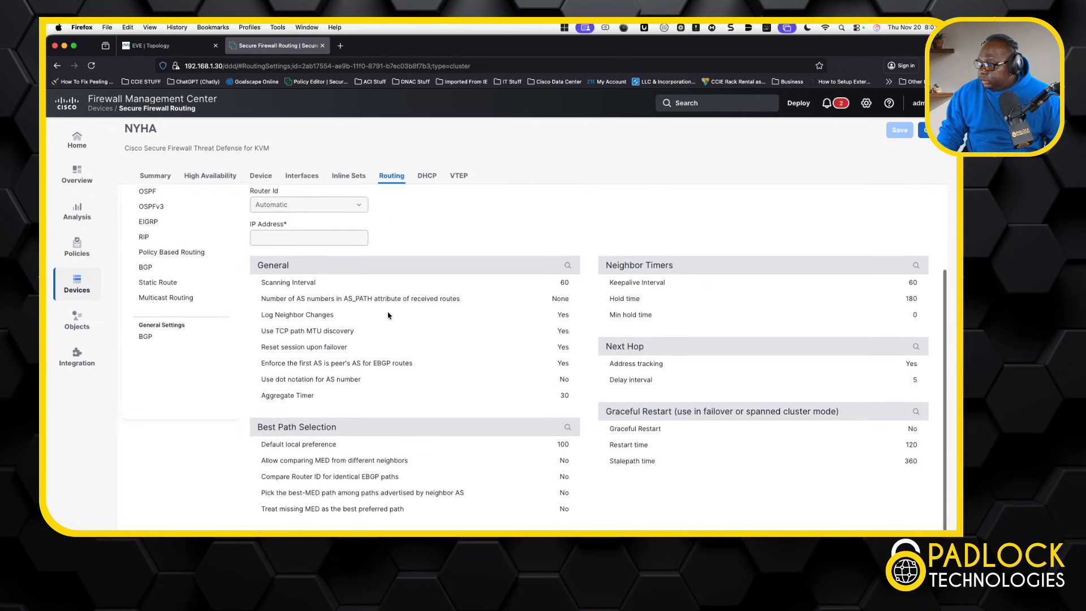
{"action": "scroll", "coordinate": [388, 316], "scroll_direction": "up", "scroll_amount": 3}
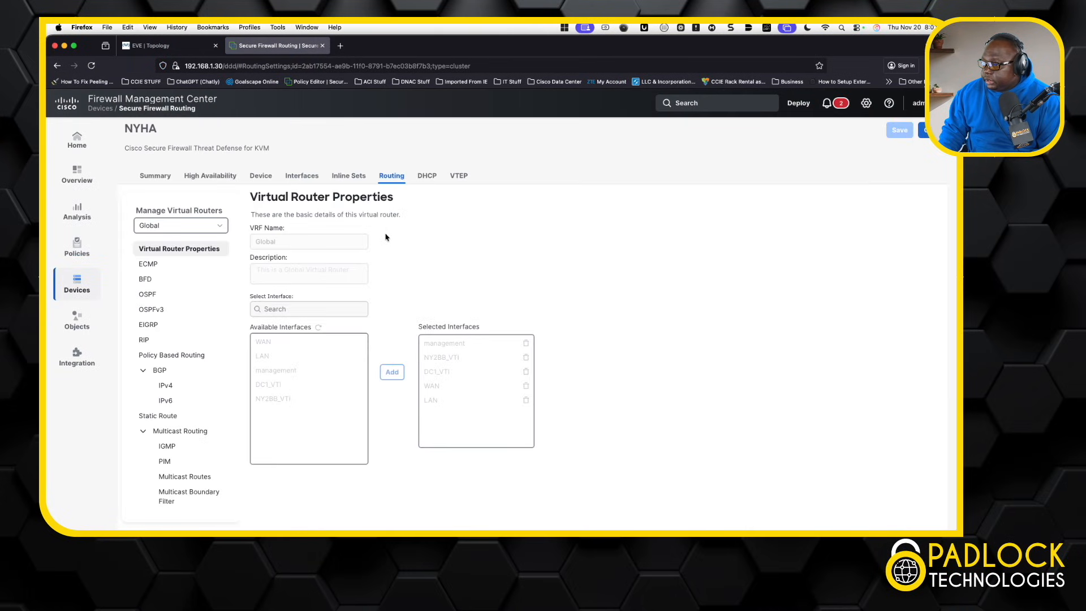
{"action": "left_click", "coordinate": [176, 389]}
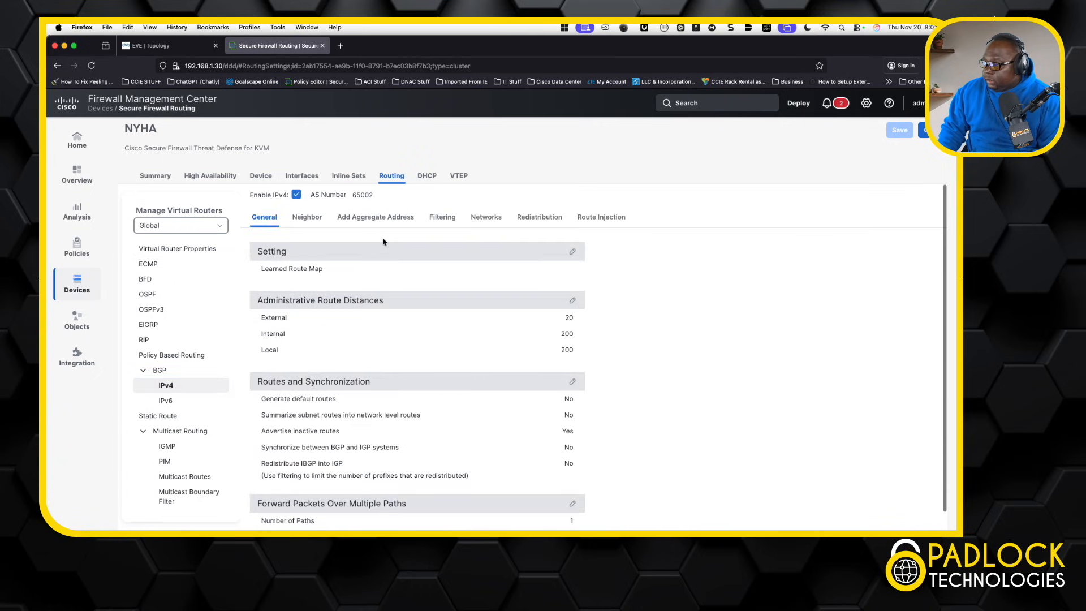
Step: Add enabled NYHA neighbor 169.254.99.1, remote AS 65003, with outgoing AS path filter 1
{"action": "left_click", "coordinate": [308, 218]}
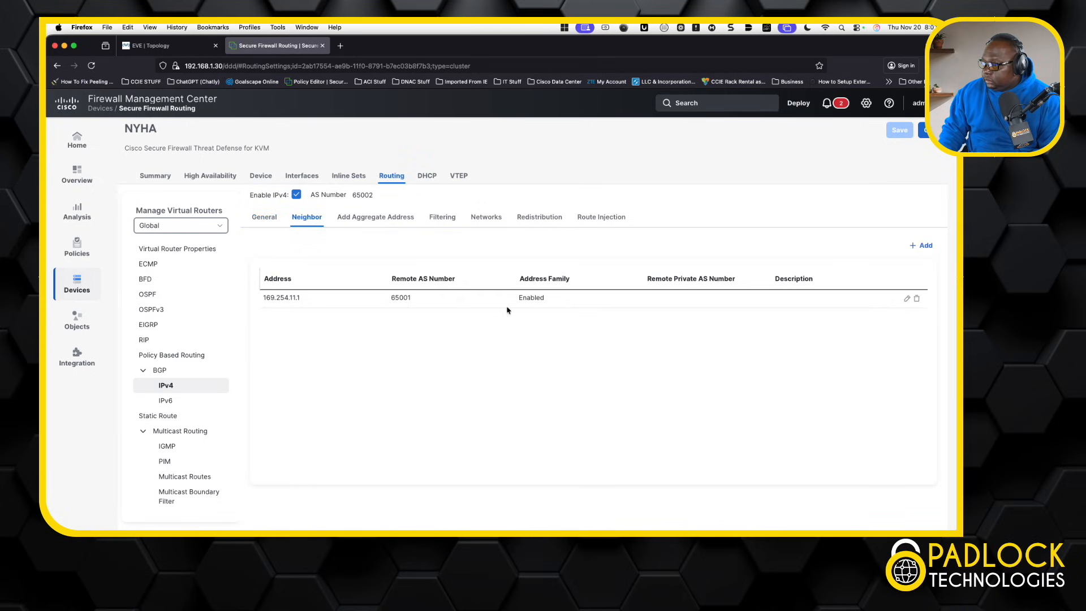
{"action": "left_click", "coordinate": [922, 245]}
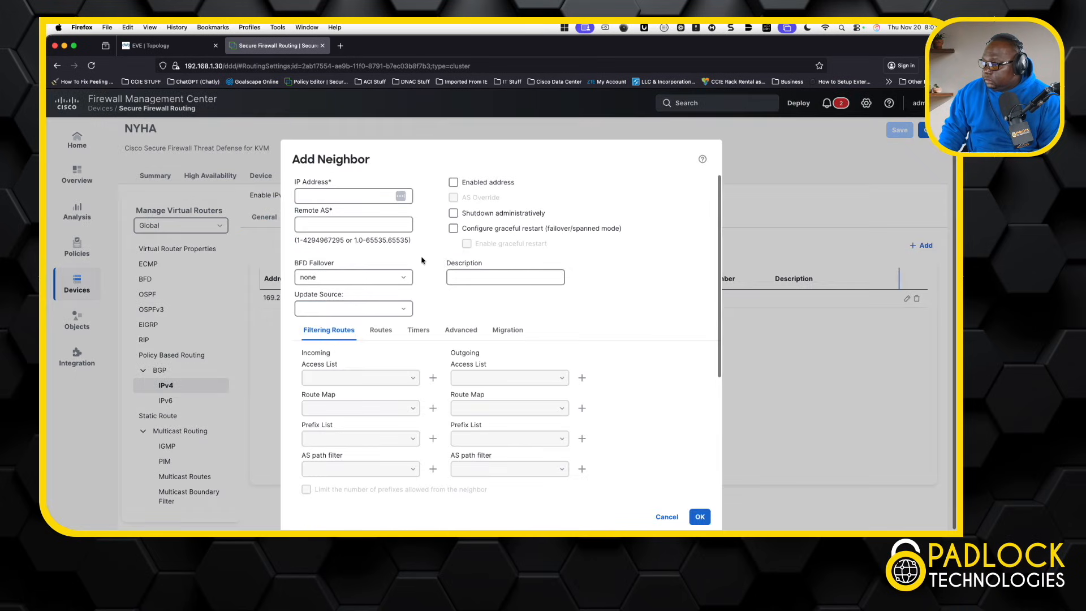
{"action": "left_click", "coordinate": [352, 202]}
{"action": "type", "text": "169.2"}
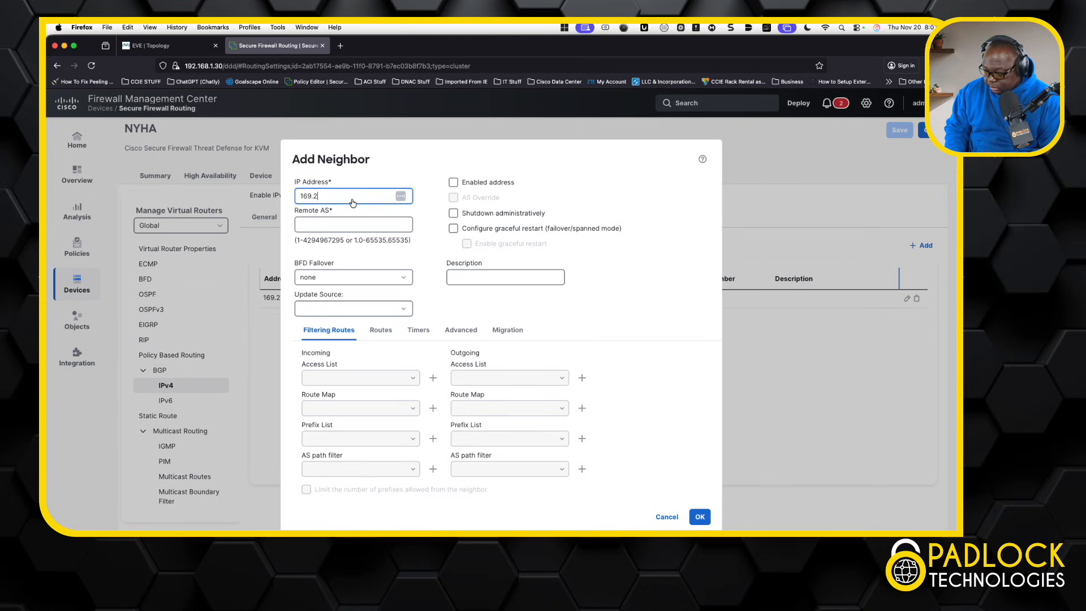
{"action": "type", "text": "54.99.1"}
{"action": "left_click", "coordinate": [342, 227]}
{"action": "type", "text": "65003"}
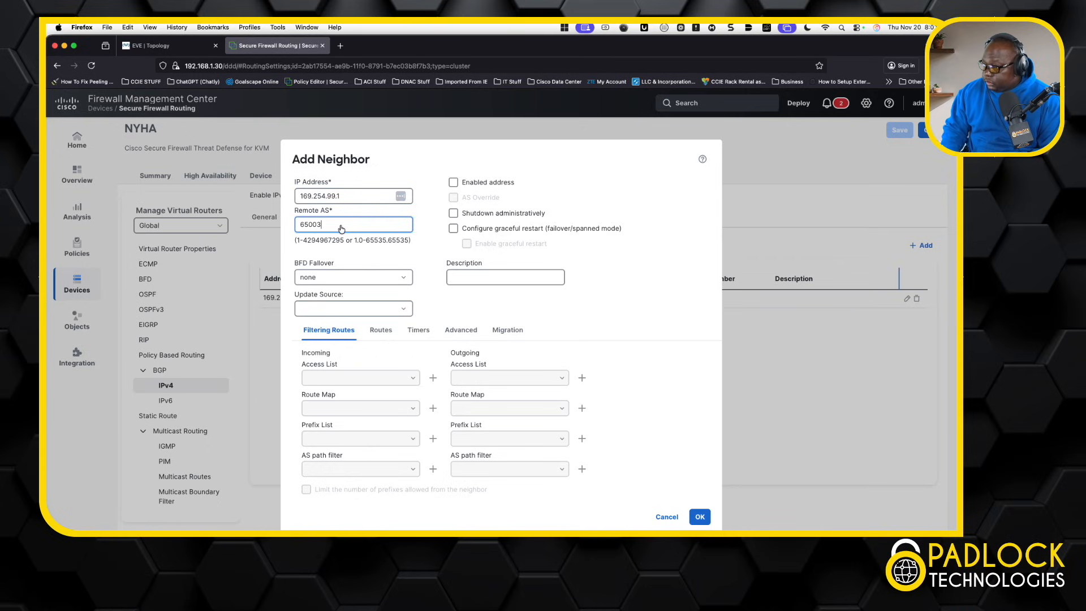
{"action": "left_click", "coordinate": [453, 182]}
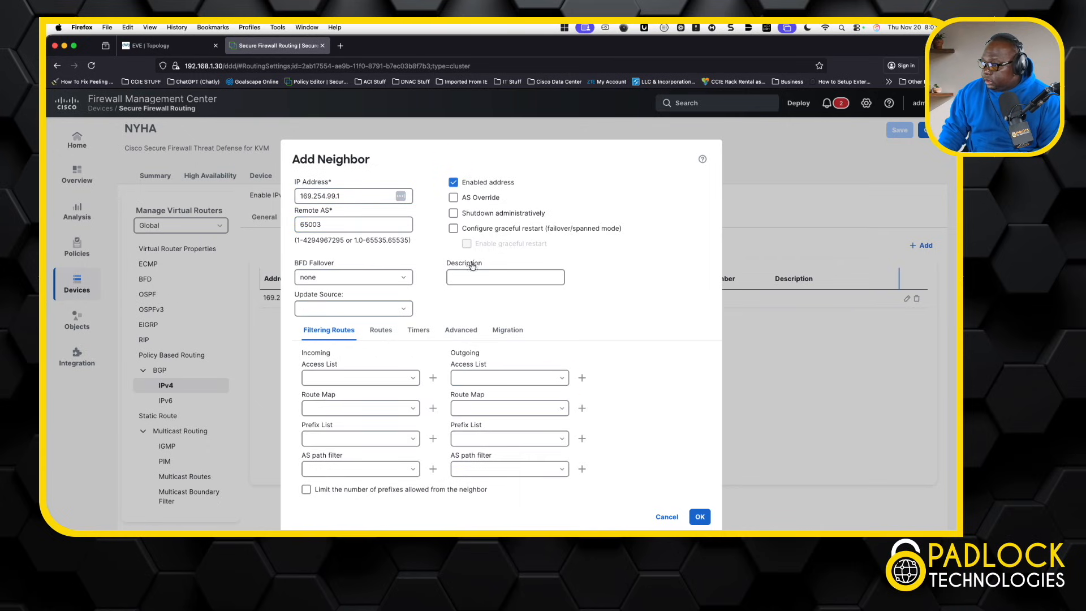
{"action": "left_click", "coordinate": [563, 469]}
{"action": "left_click", "coordinate": [502, 486]}
{"action": "scroll", "coordinate": [687, 417], "scroll_direction": "down", "scroll_amount": 1}
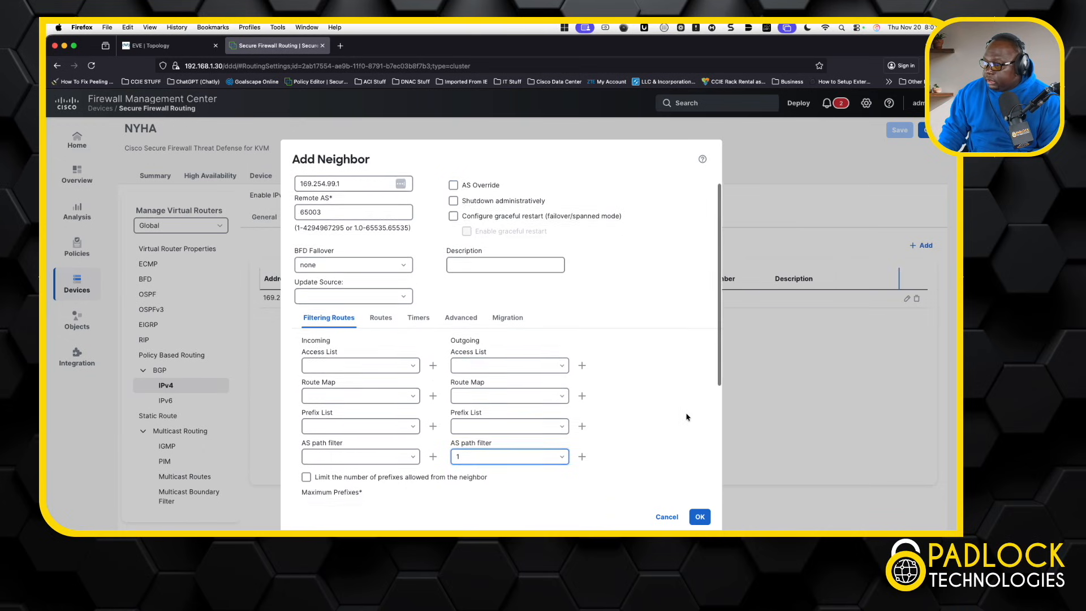
{"action": "scroll", "coordinate": [687, 417], "scroll_direction": "up", "scroll_amount": 1}
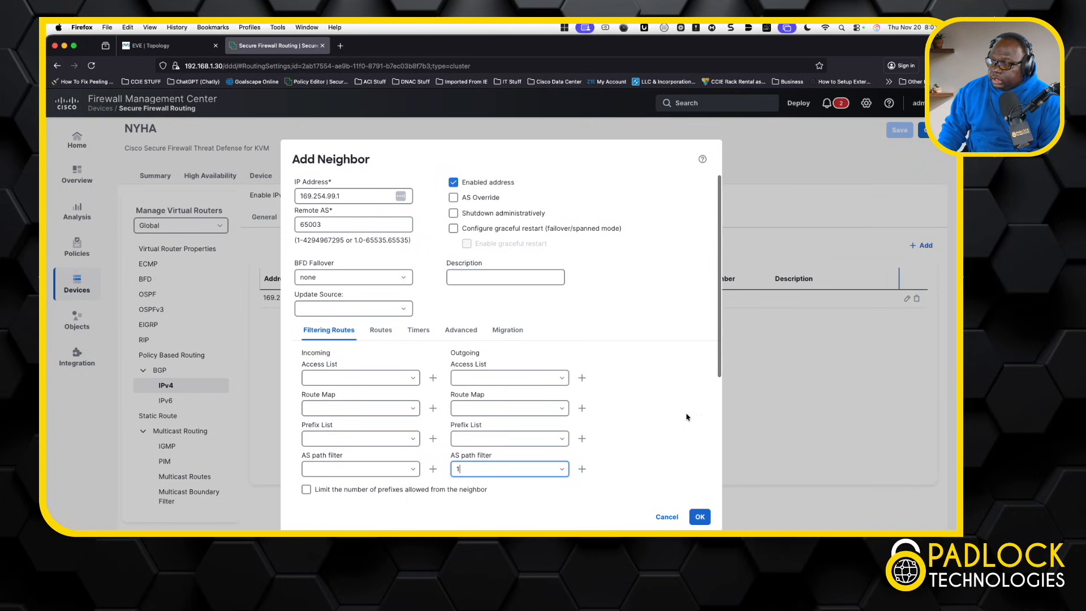
{"action": "left_click", "coordinate": [700, 516]}
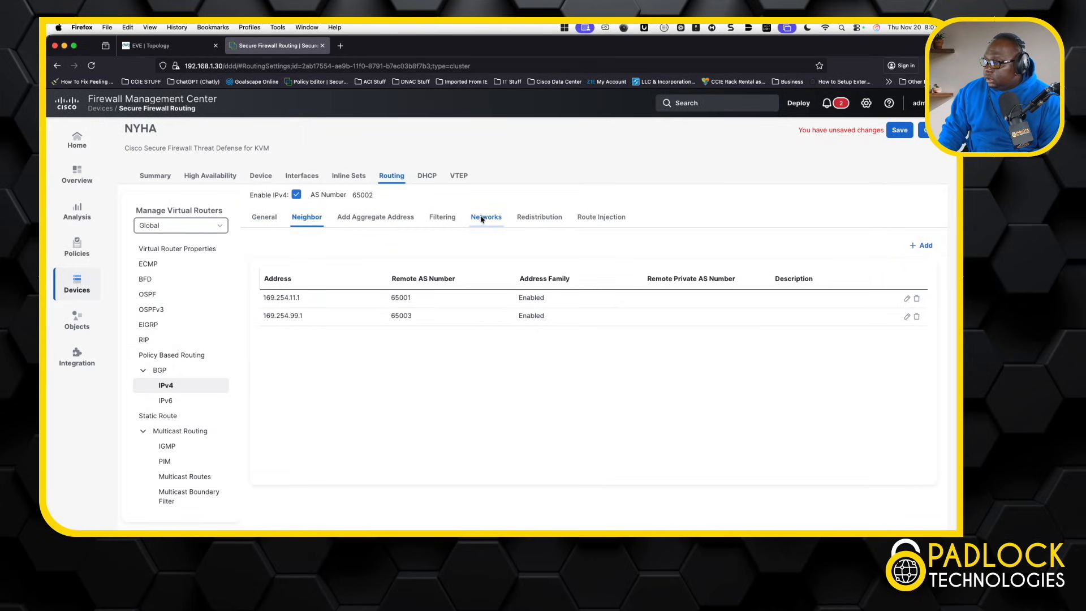
Step: Save NYHA's BGP settings advertising 10.1.134.0_24 and deploy all pending changes to BBHA and NYHA
{"action": "left_click", "coordinate": [485, 222]}
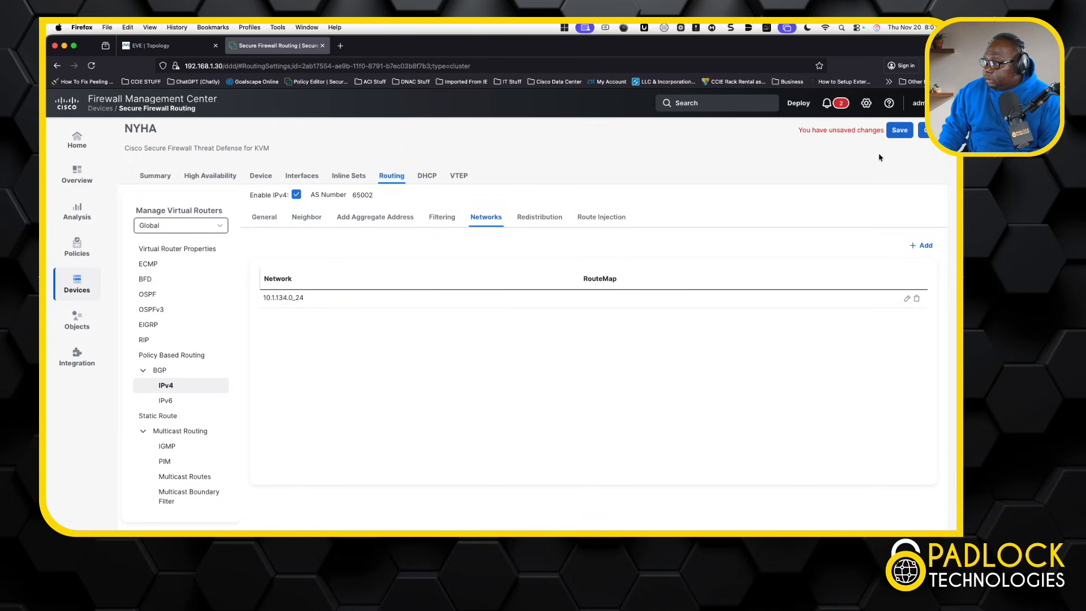
{"action": "left_click", "coordinate": [901, 135]}
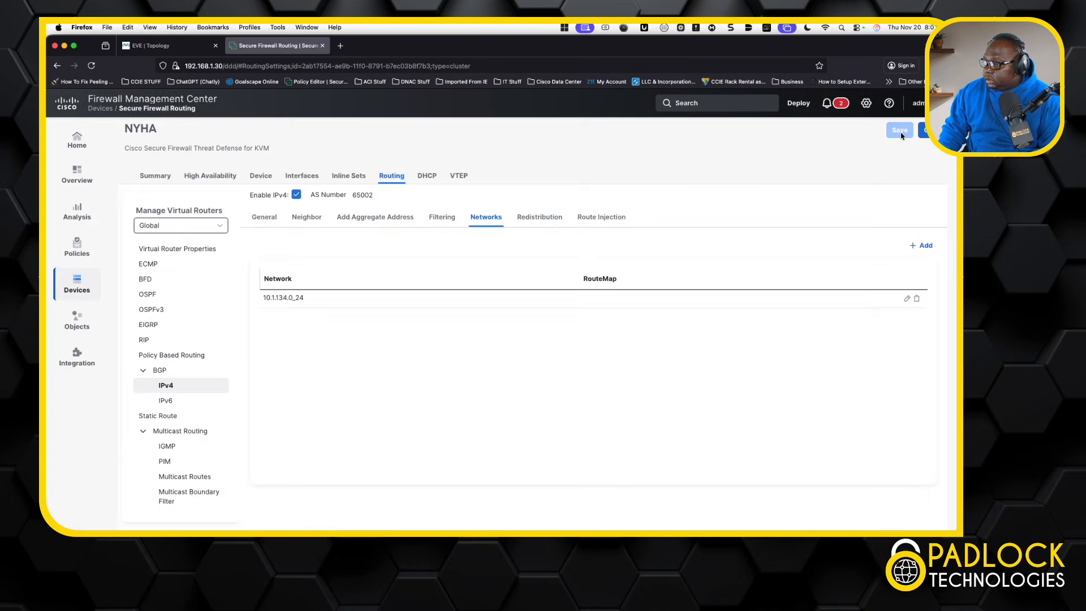
{"action": "left_click", "coordinate": [798, 104]}
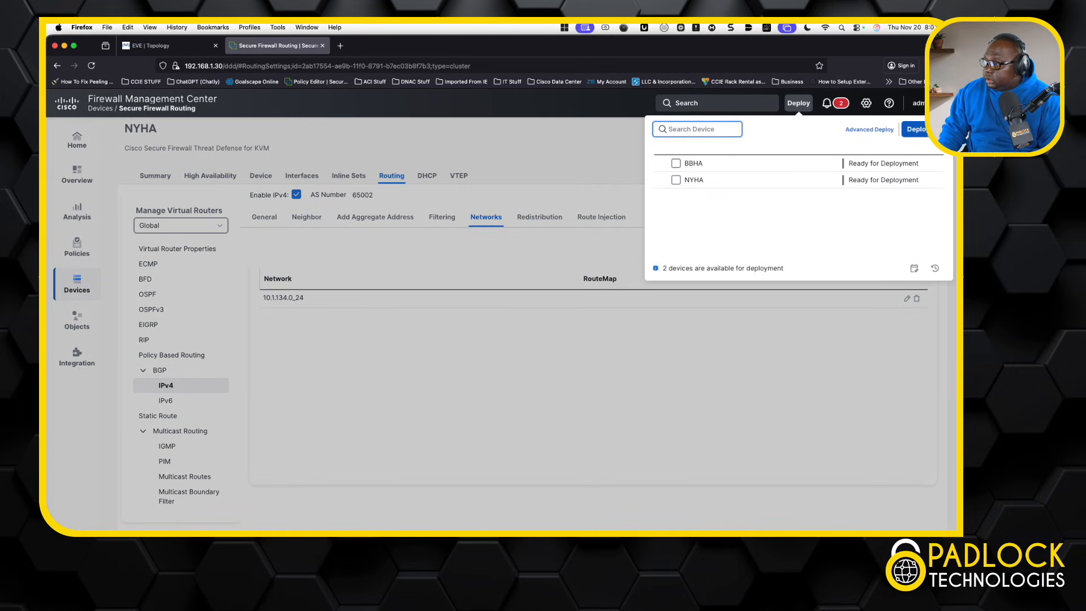
{"action": "left_click", "coordinate": [927, 130]}
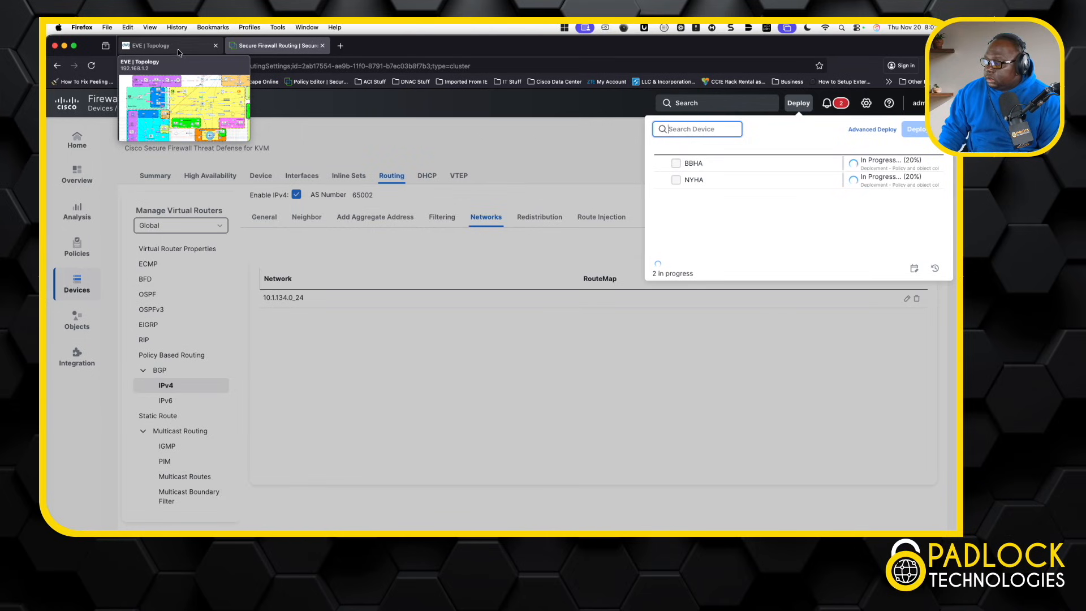
Step: Show the EVE lab topology and drag the 192.168.1.2 console windows off to the left
{"action": "left_click", "coordinate": [179, 49]}
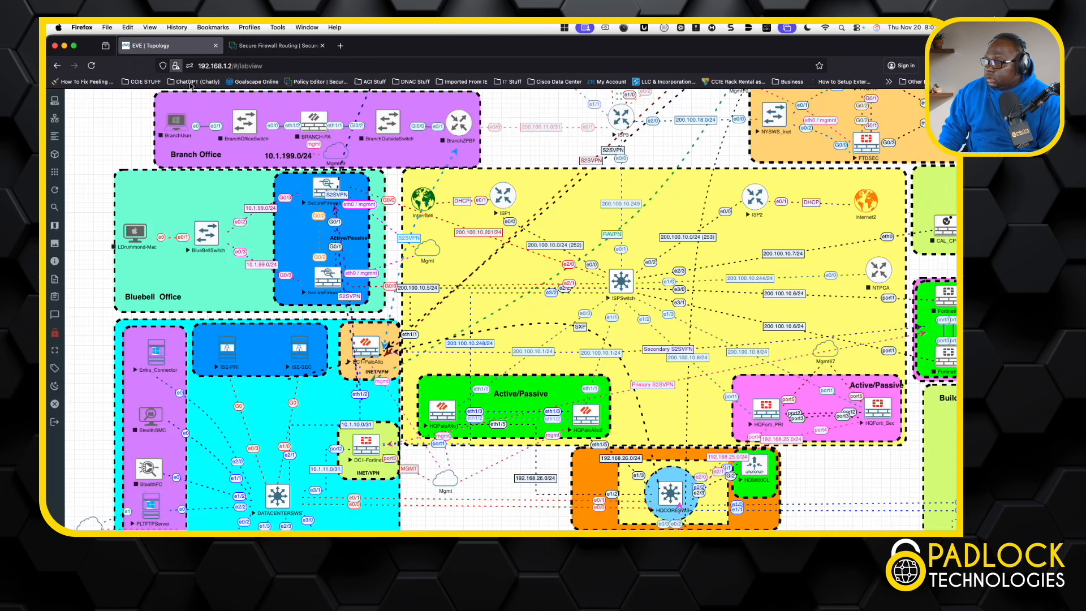
{"action": "left_click", "coordinate": [321, 188]}
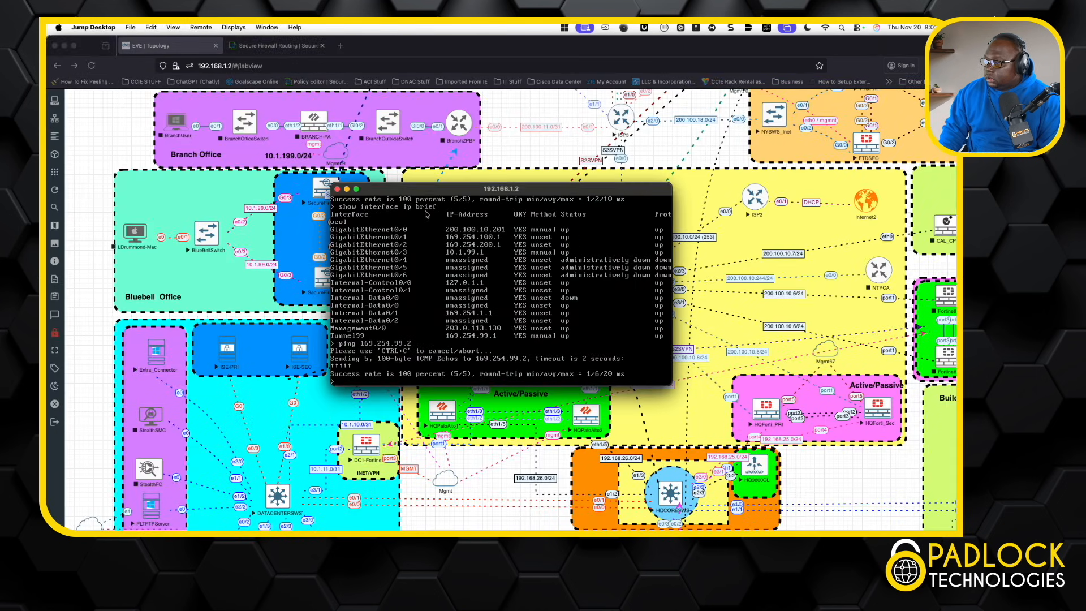
{"action": "left_click_drag", "start_coordinate": [411, 188], "coordinate": [0, 168]}
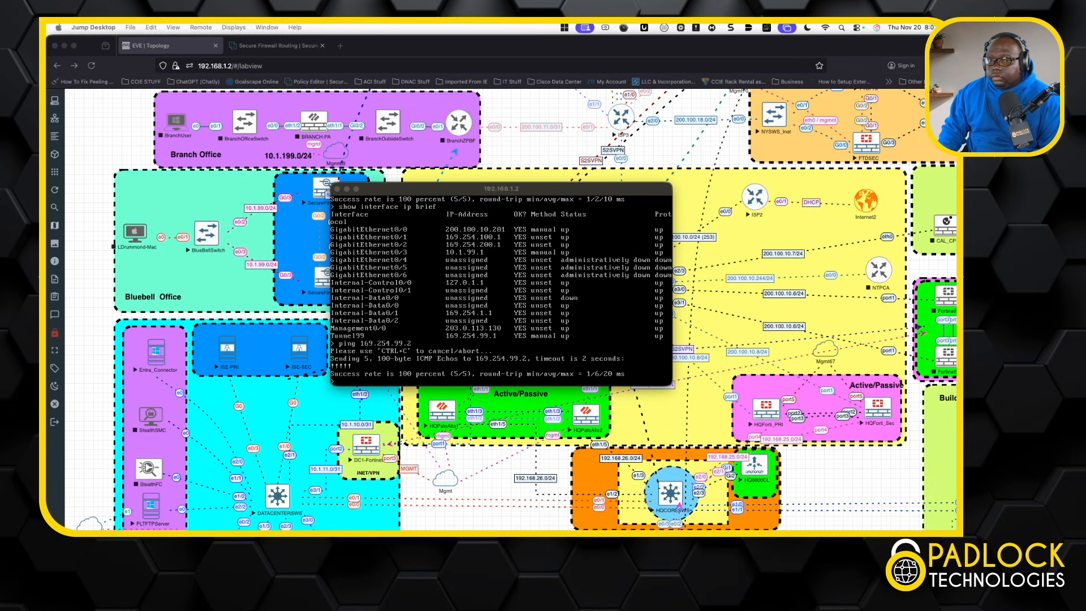
{"action": "left_click", "coordinate": [353, 232]}
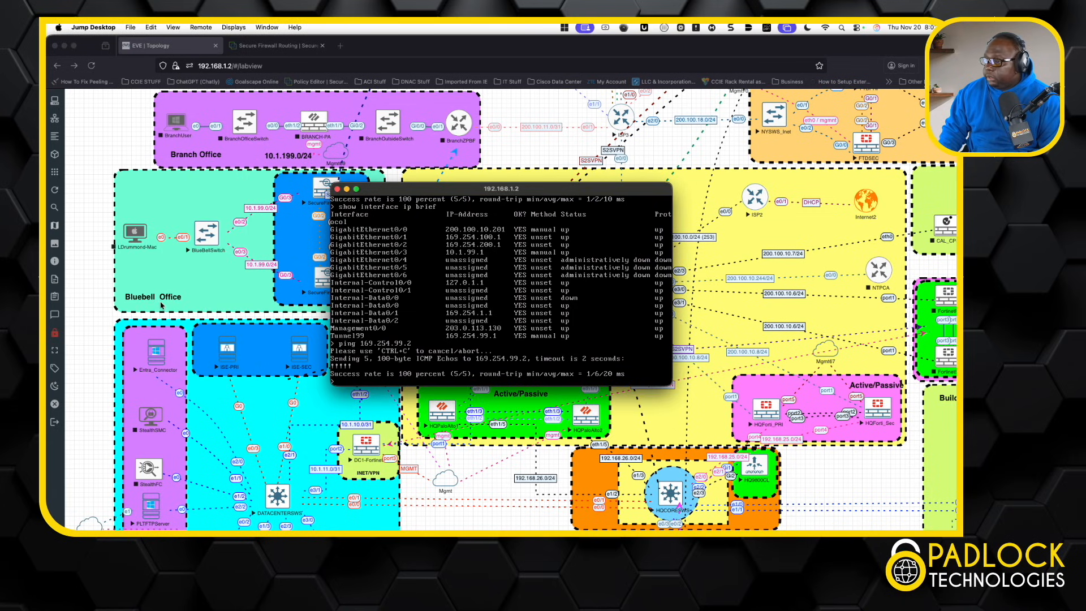
{"action": "left_click_drag", "start_coordinate": [430, 189], "coordinate": [0, 175]}
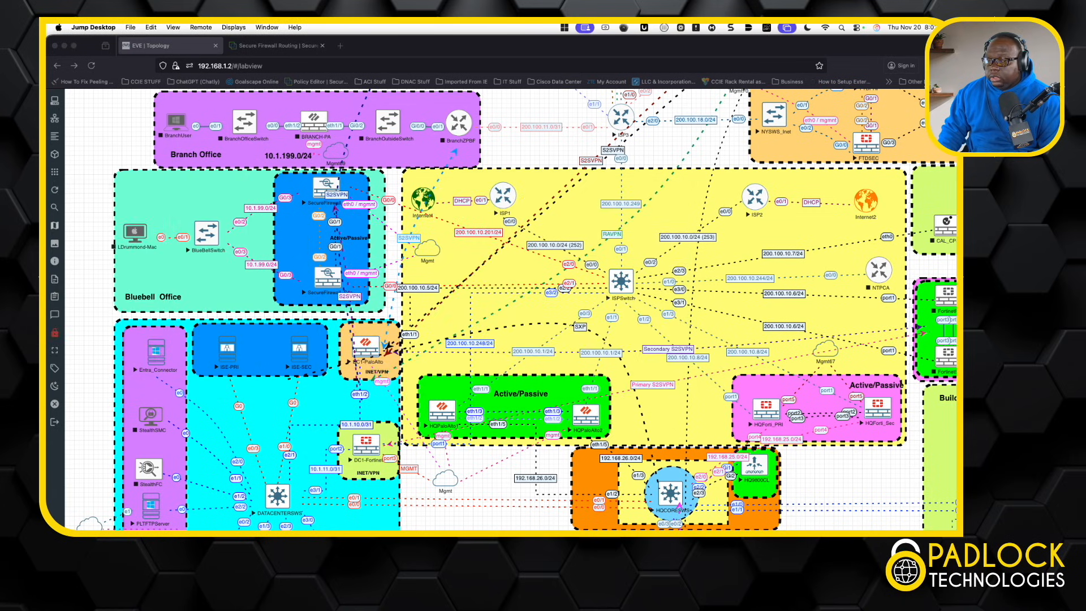
Step: Return to NYHA's routing page as deployment completes and bring back the 192.168.1.2 console
{"action": "left_click", "coordinate": [278, 46]}
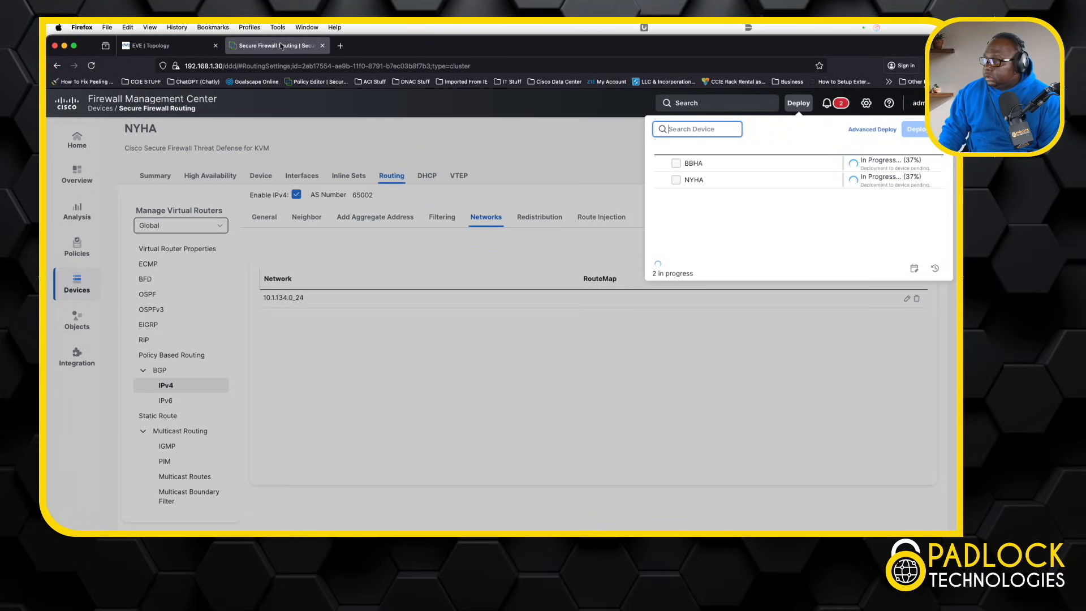
{"action": "left_click_drag", "start_coordinate": [46, 453], "coordinate": [248, 157]}
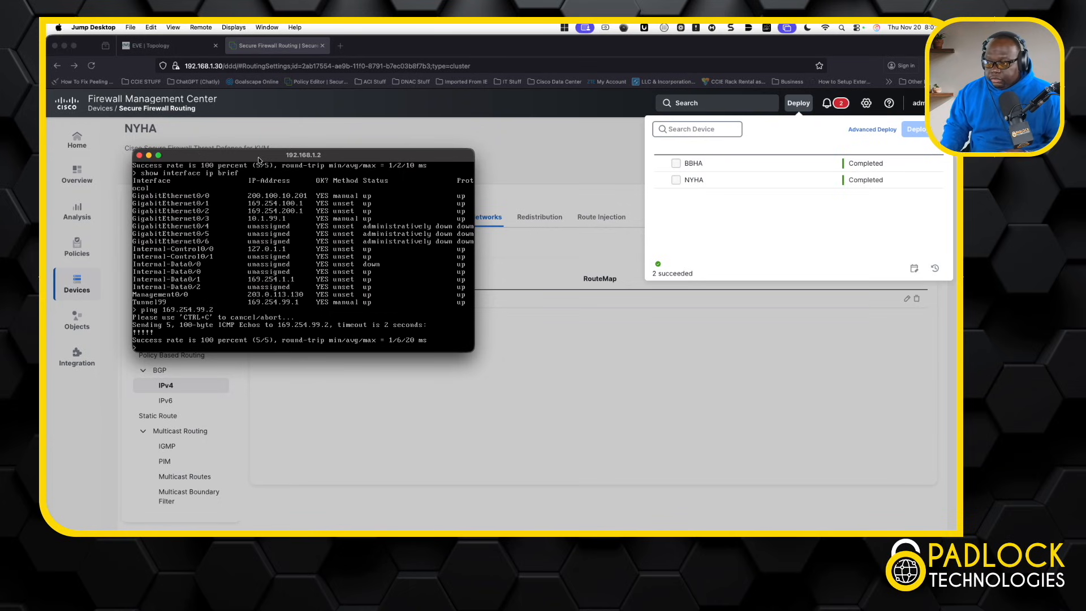
Step: Run 'show bgp ipv4 unicast summary' to confirm peer 169.254.99.2 is up
{"action": "key", "text": "Return"}
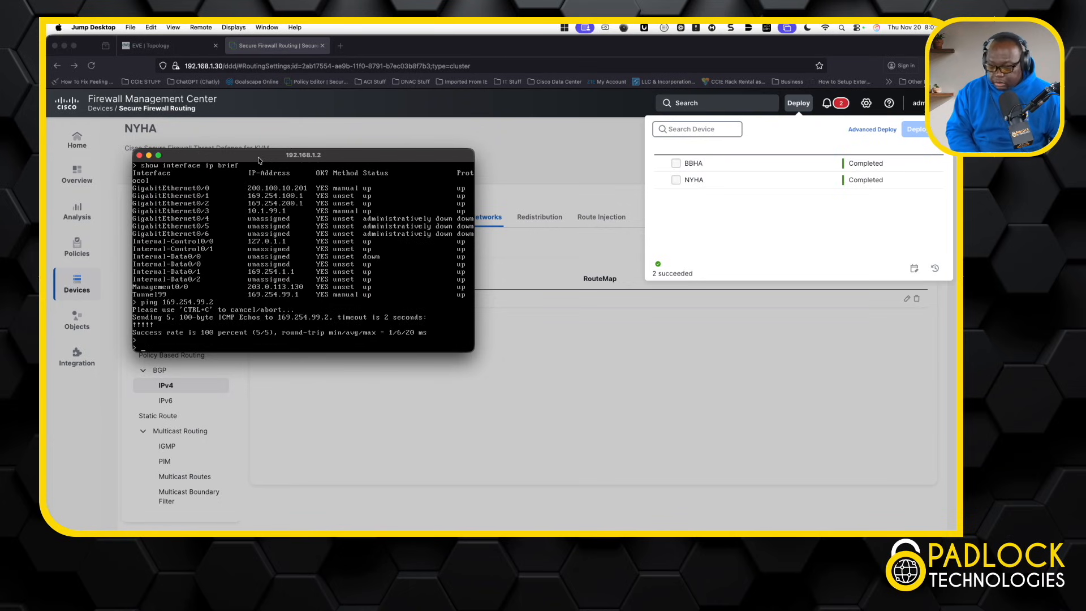
{"action": "type", "text": "show bgp"}
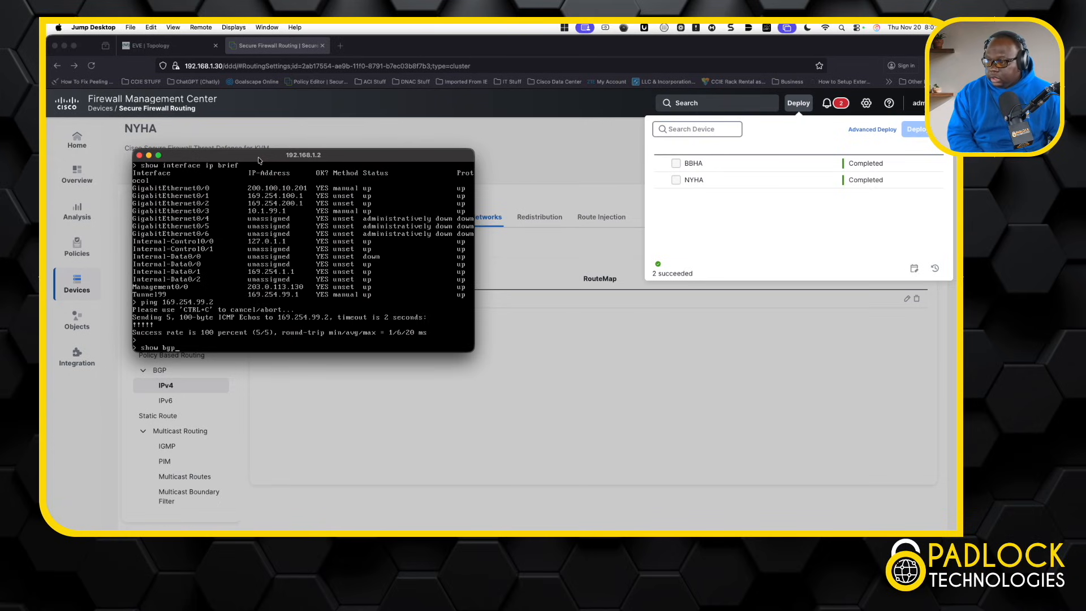
{"action": "type", "text": " ipv4"}
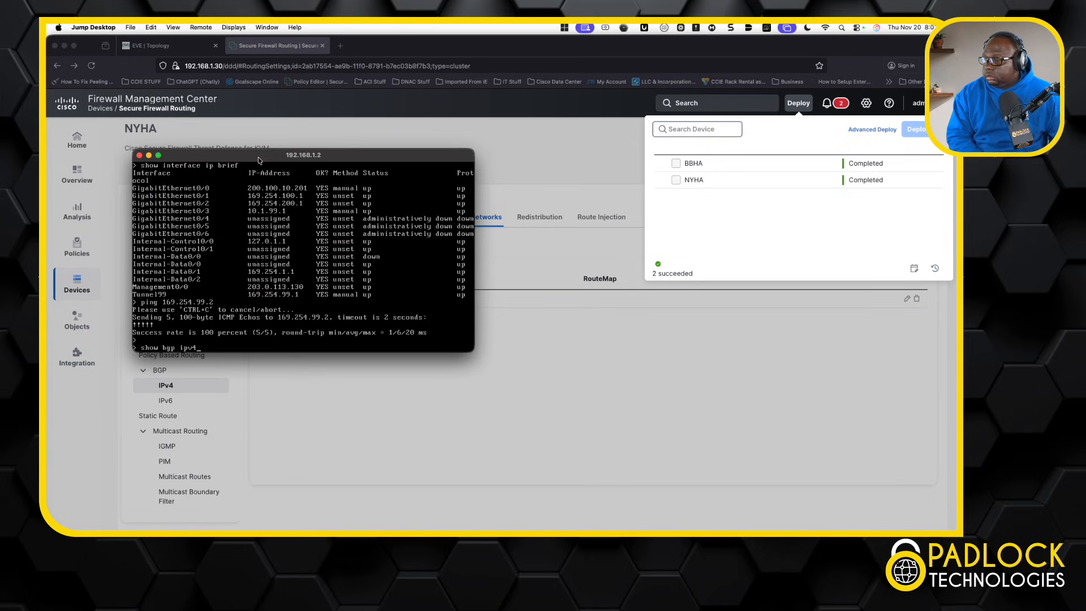
{"action": "type", "text": " unicast"}
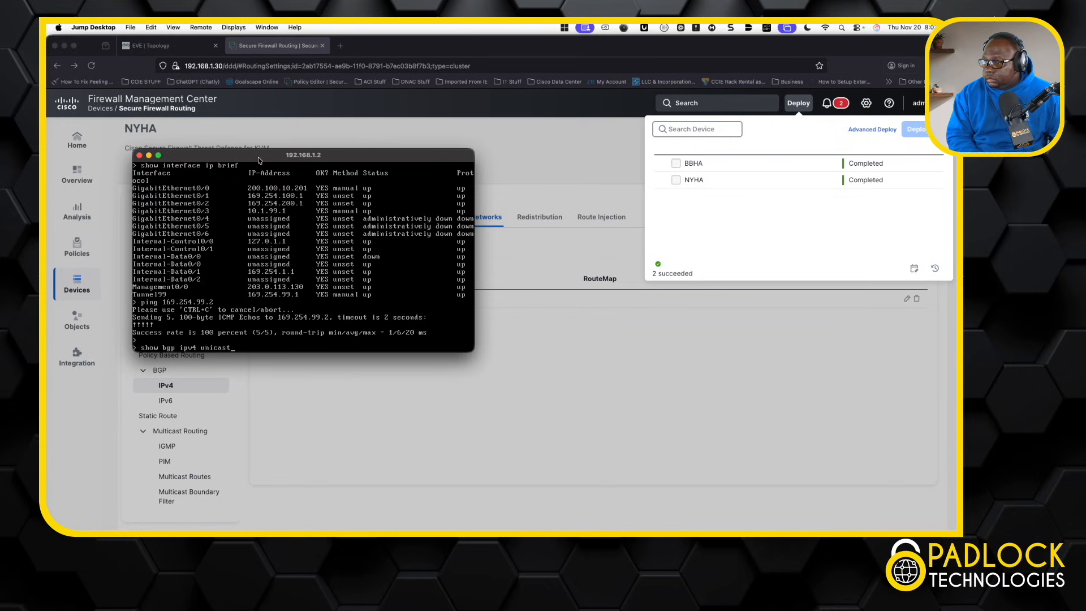
{"action": "type", "text": " ?summary"}
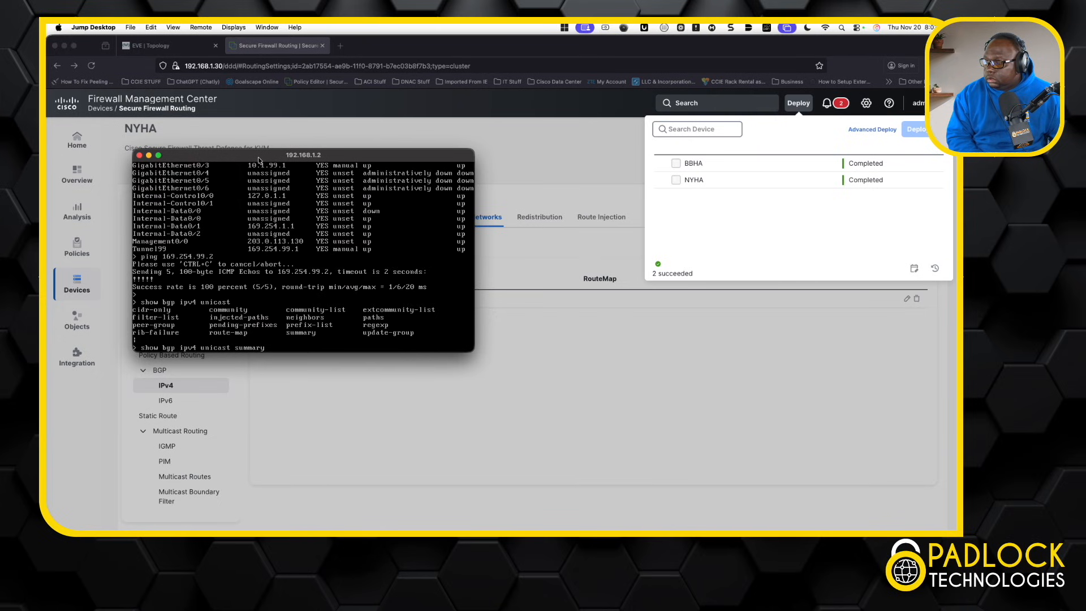
{"action": "key", "text": "Return"}
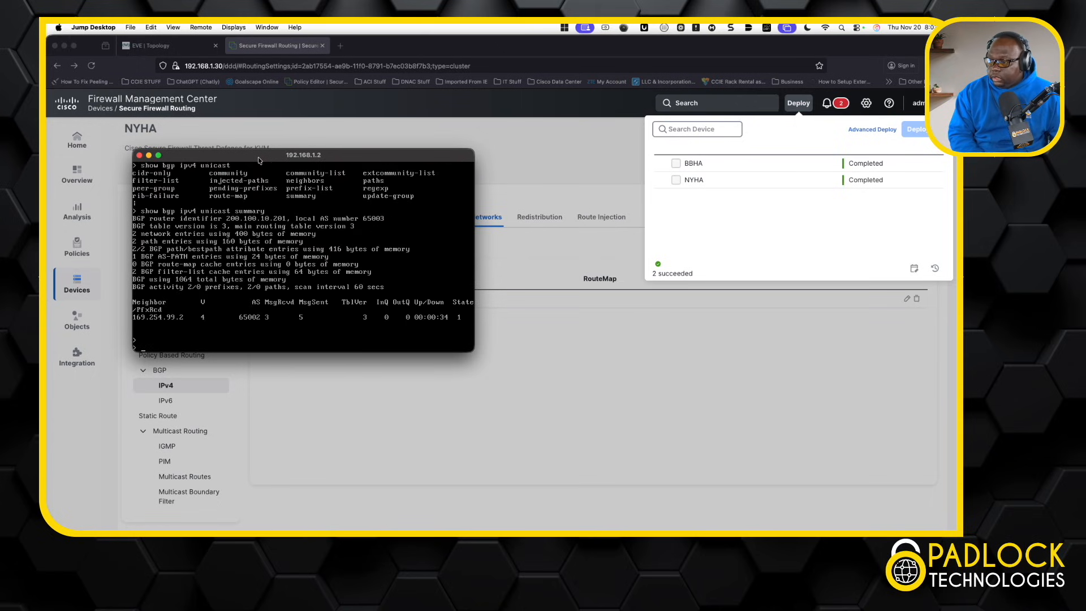
Step: Run 'show bgp ipv4 unicast' to confirm 10.1.134.0/24 is learned, then close the console
{"action": "type", "text": "sh"}
{"action": "key", "text": "Tab"}
{"action": "type", "text": "ow"}
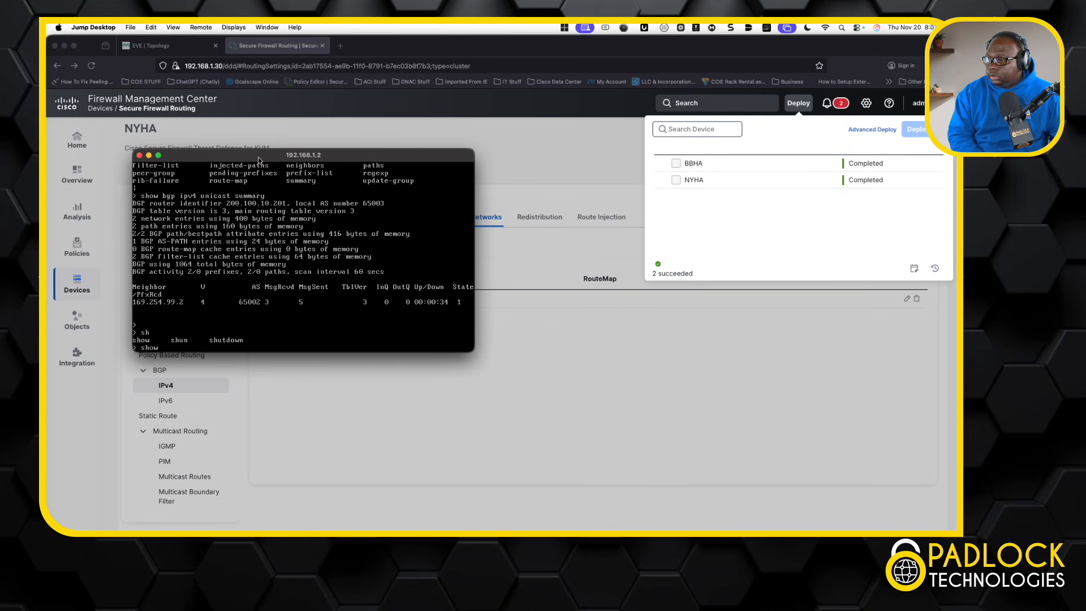
{"action": "type", "text": " bgp ipv4 unicast"}
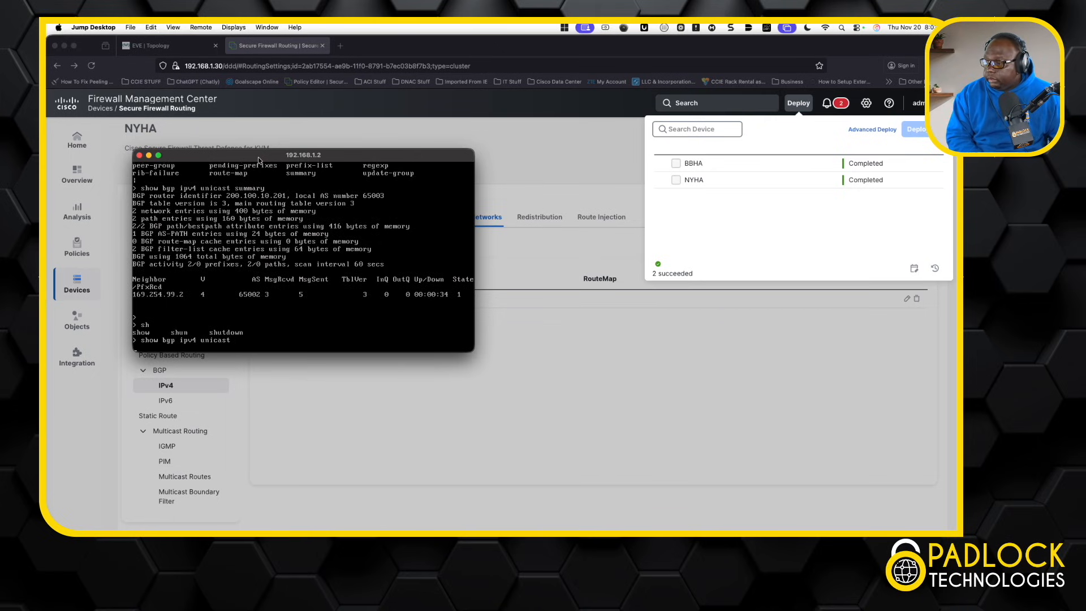
{"action": "key", "text": "Return"}
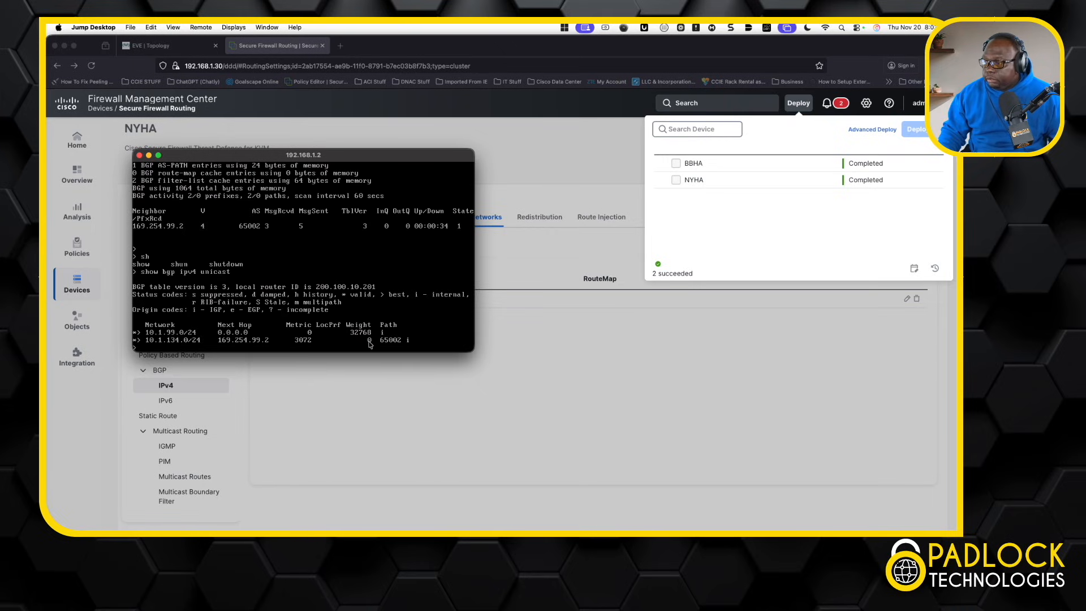
{"action": "left_click", "coordinate": [140, 154]}
{"action": "left_click", "coordinate": [179, 49]}
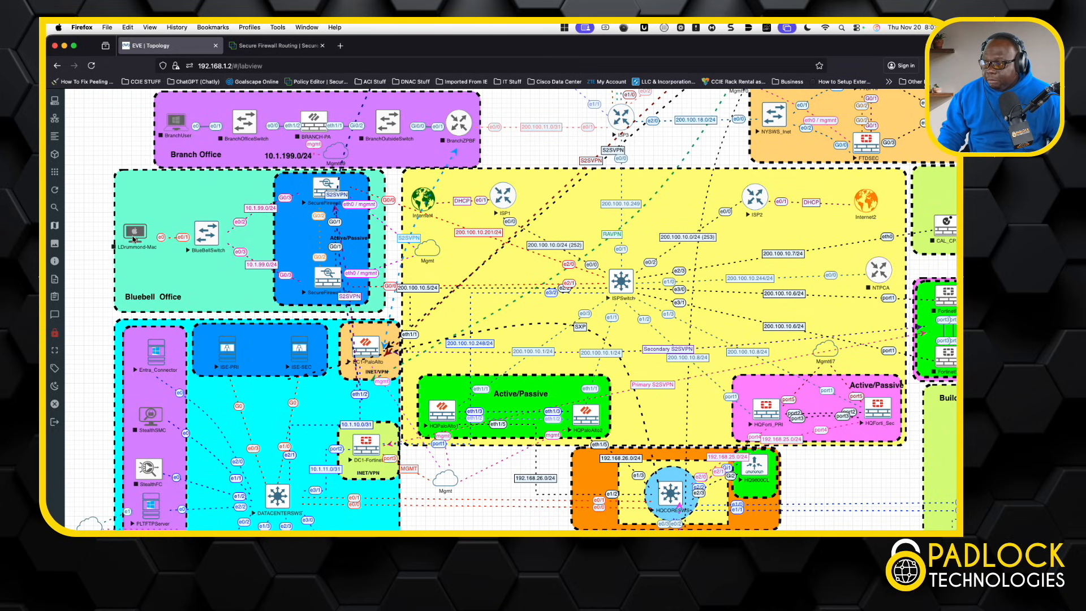
{"action": "mouse_move", "coordinate": [293, 49]}
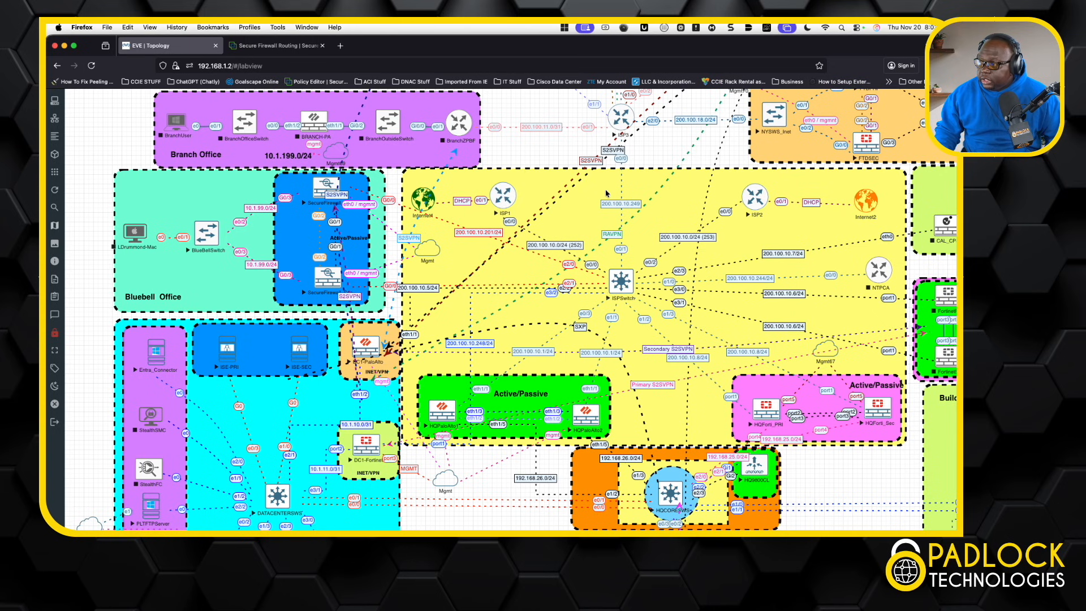
{"action": "scroll", "coordinate": [606, 194], "scroll_direction": "right", "scroll_amount": 5}
{"action": "scroll", "coordinate": [606, 194], "scroll_direction": "up", "scroll_amount": 1}
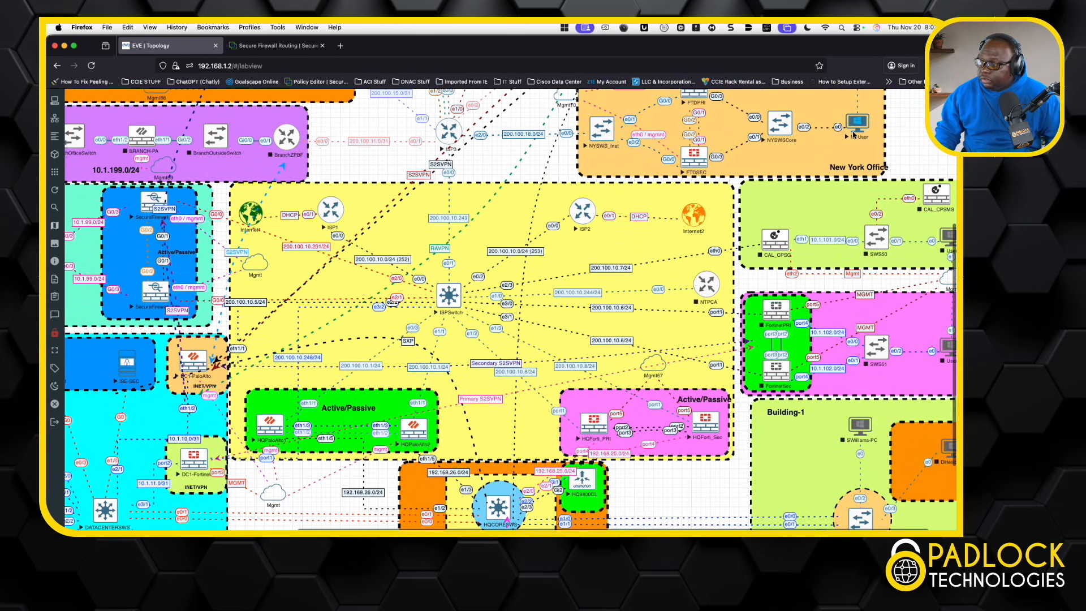
{"action": "scroll", "coordinate": [735, 181], "scroll_direction": "left", "scroll_amount": 2}
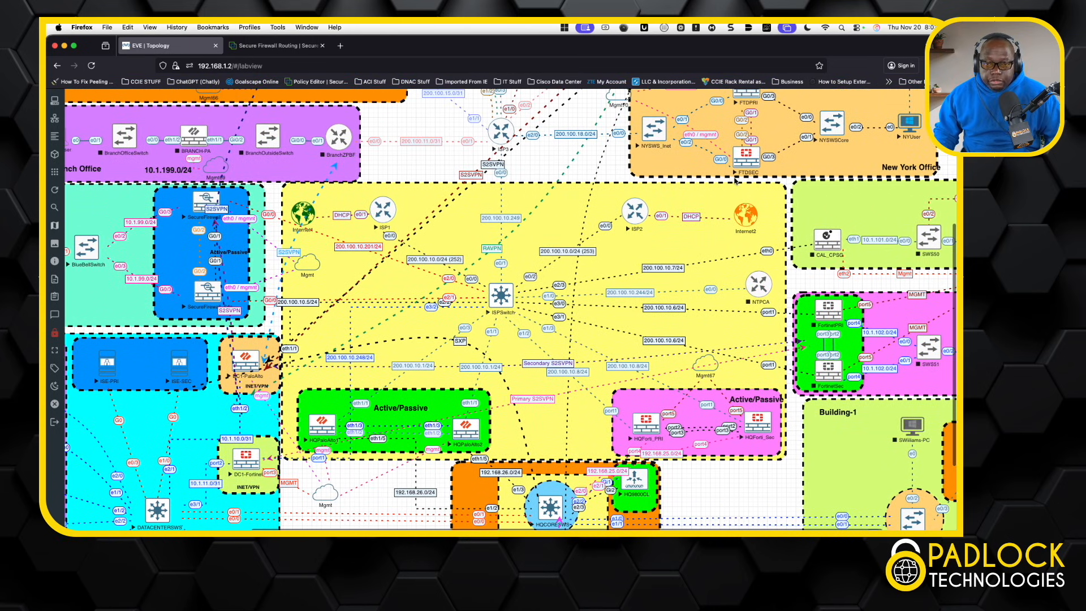